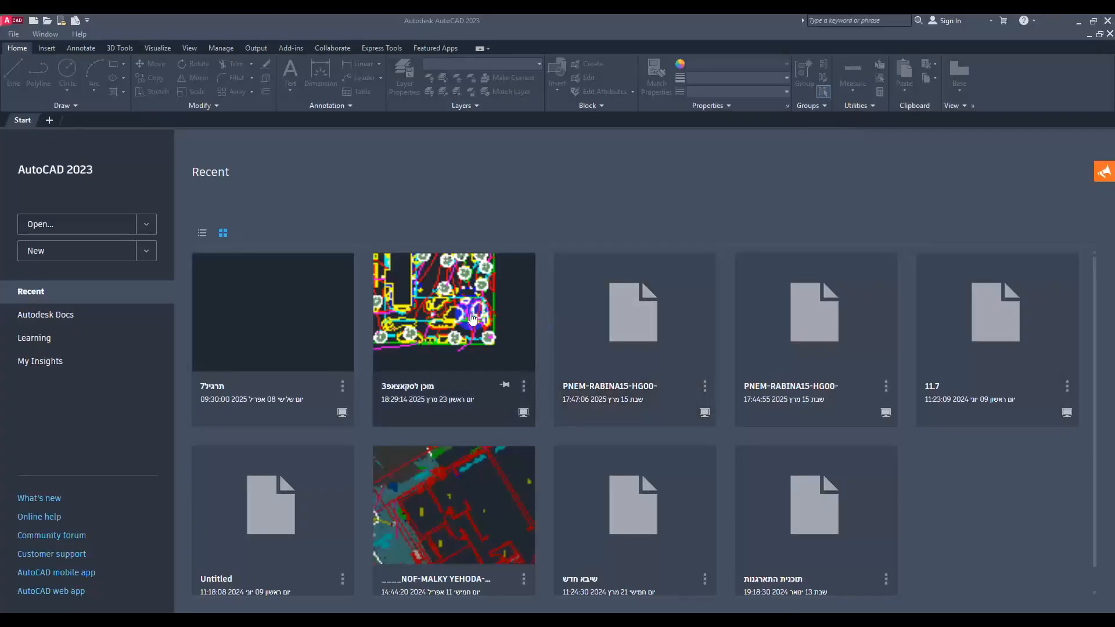
Step: Create a new blank drawing
{"action": "left_click", "coordinate": [354, 233]}
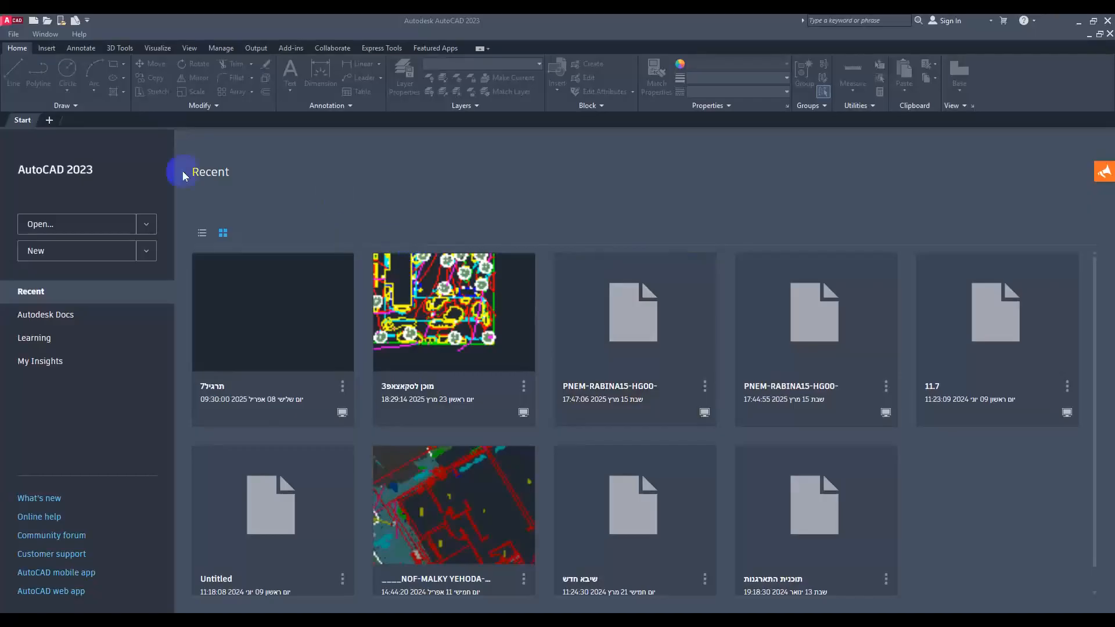
{"action": "left_click", "coordinate": [49, 122]}
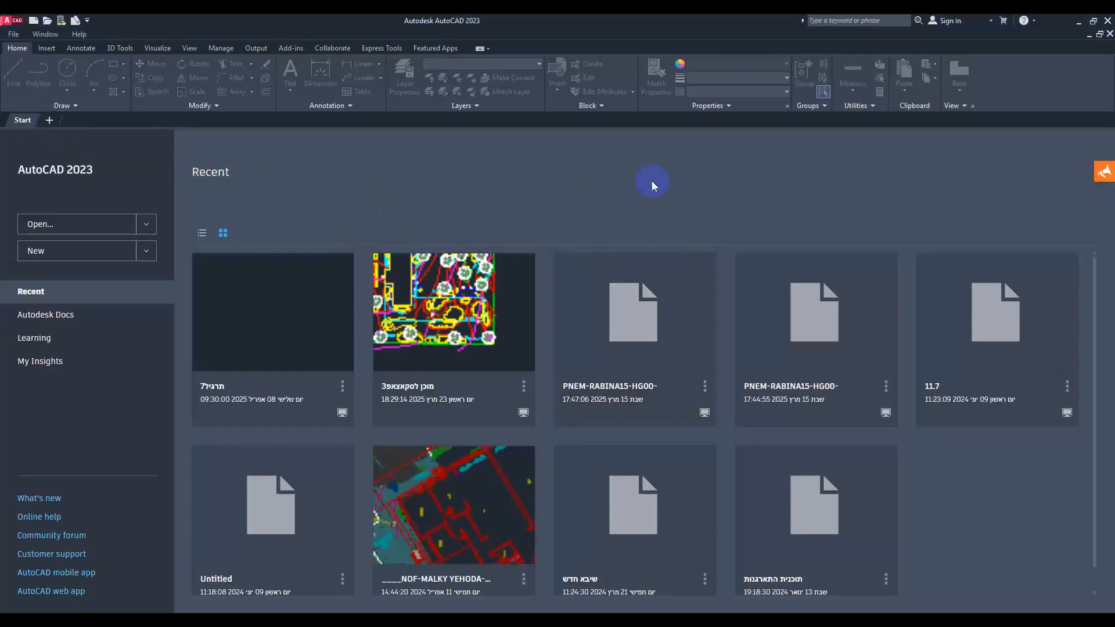
{"action": "left_click", "coordinate": [49, 119]}
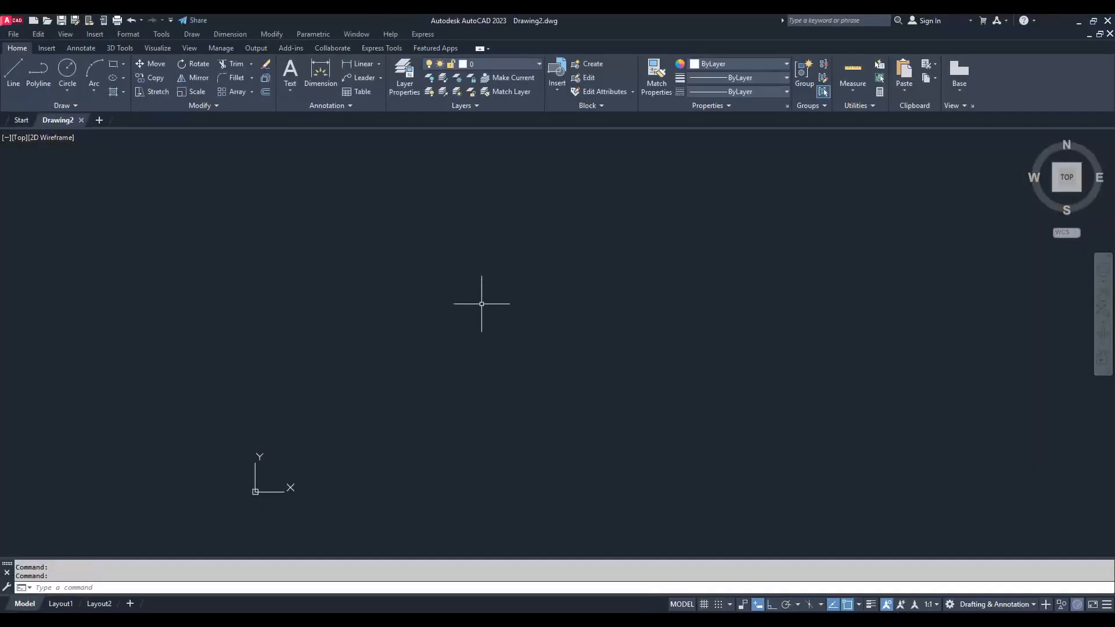
{"action": "mouse_move", "coordinate": [497, 287]}
{"action": "middle_mouse_down"}
{"action": "mouse_move", "coordinate": [493, 318]}
{"action": "mouse_move", "coordinate": [423, 292]}
{"action": "middle_mouse_up"}
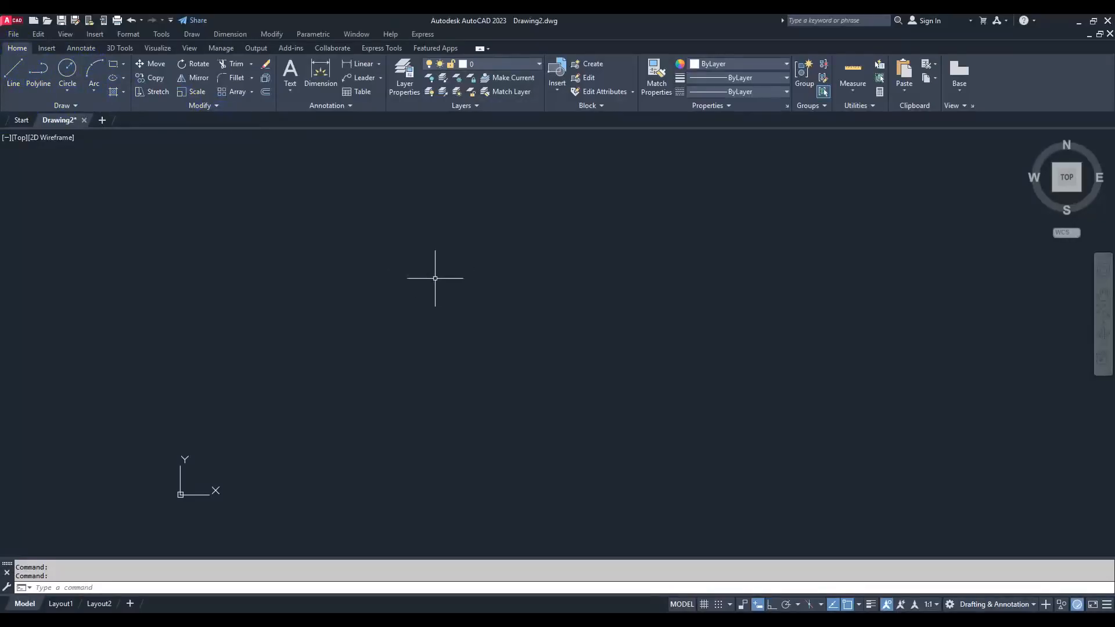
Step: Start a line in the empty drawing area, turn on Ortho mode, and draw the first segment 500 units horizontally to the right
{"action": "type", "text": "LI"}
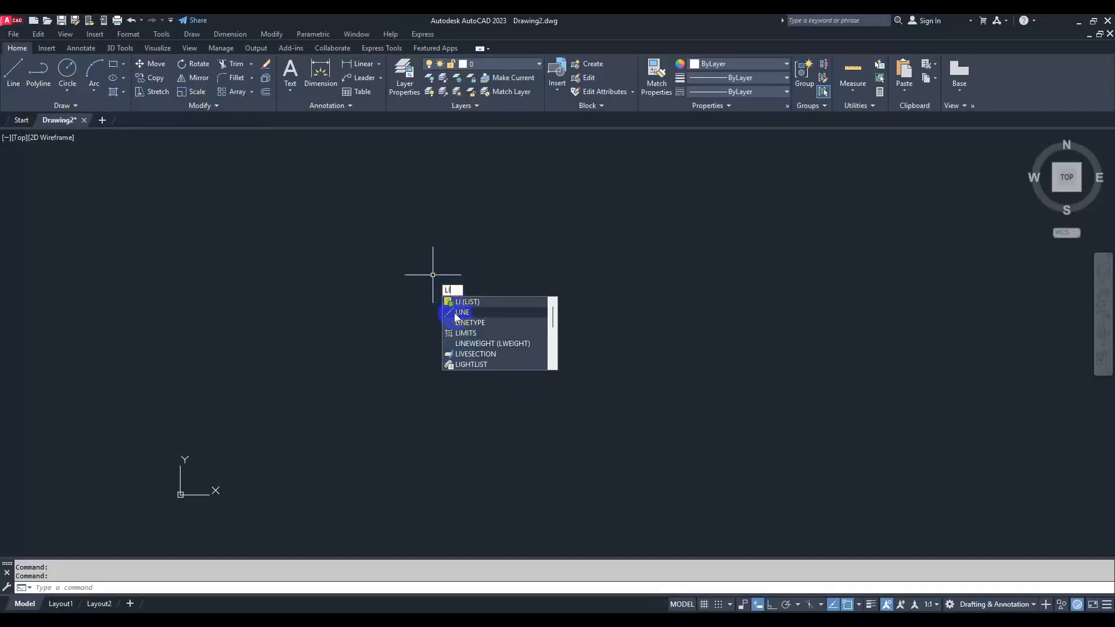
{"action": "left_click", "coordinate": [459, 314]}
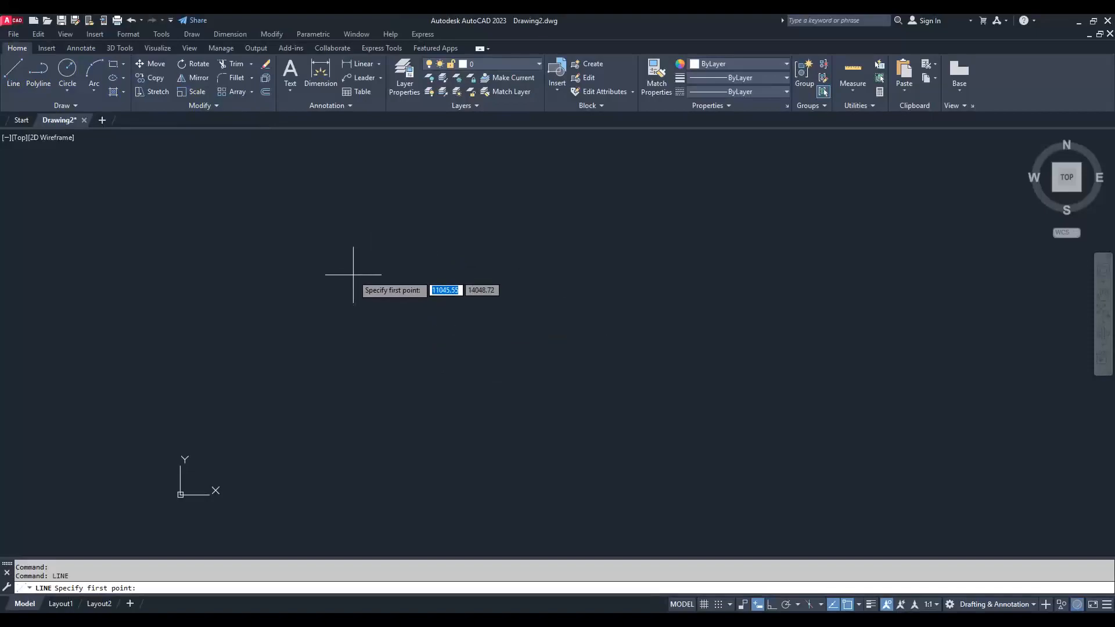
{"action": "left_click", "coordinate": [383, 230]}
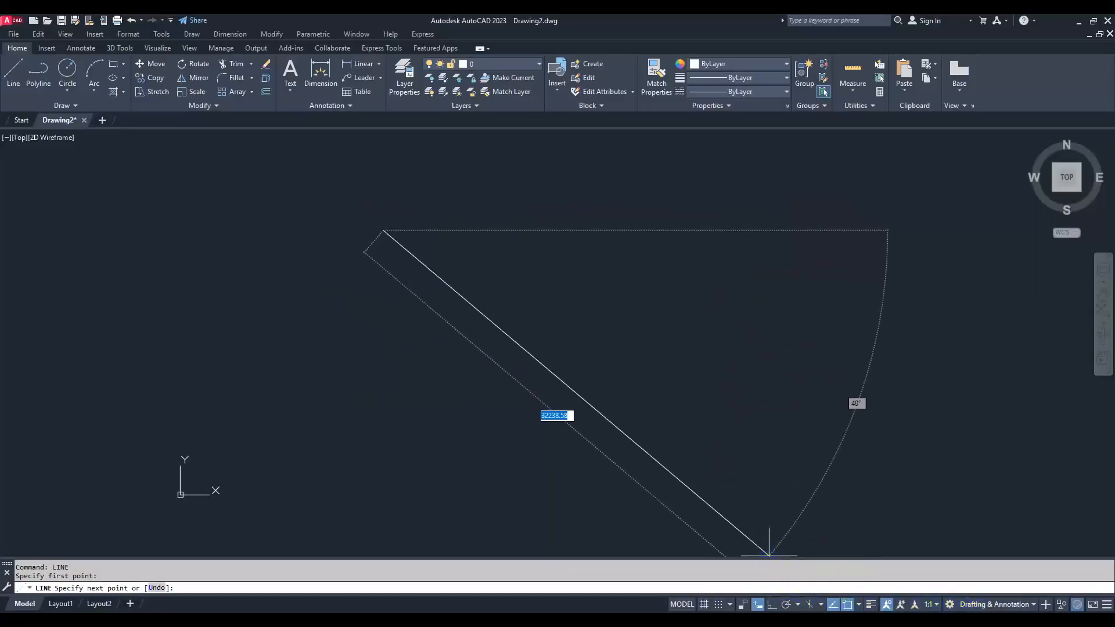
{"action": "left_click", "coordinate": [773, 605]}
{"action": "left_click", "coordinate": [773, 606]}
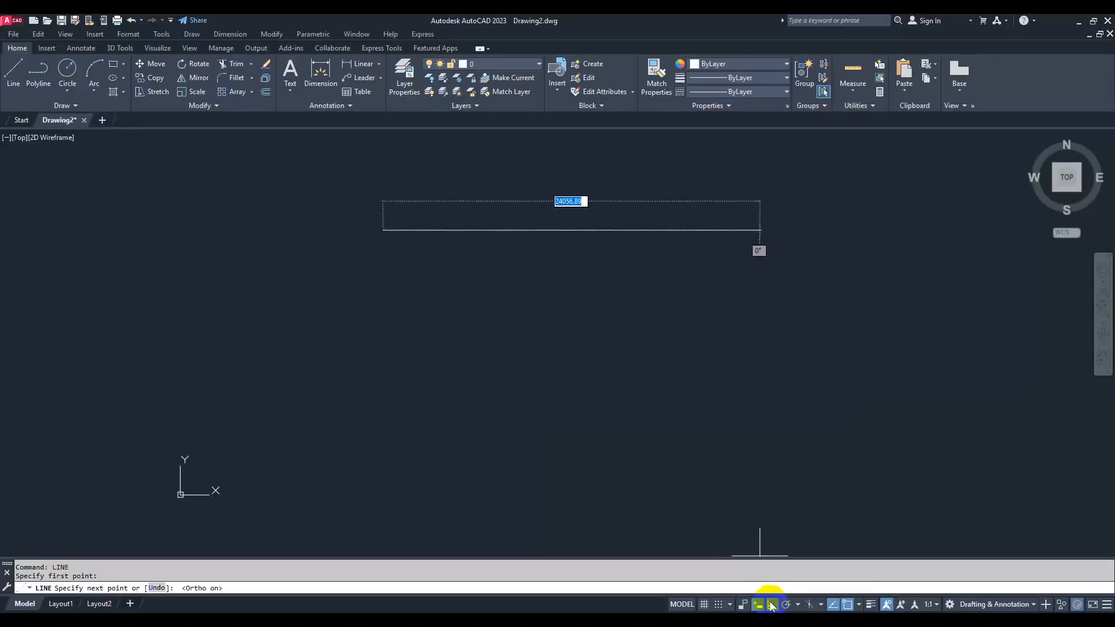
{"action": "left_click", "coordinate": [771, 606]}
{"action": "left_click", "coordinate": [772, 606]}
{"action": "left_click", "coordinate": [773, 605]}
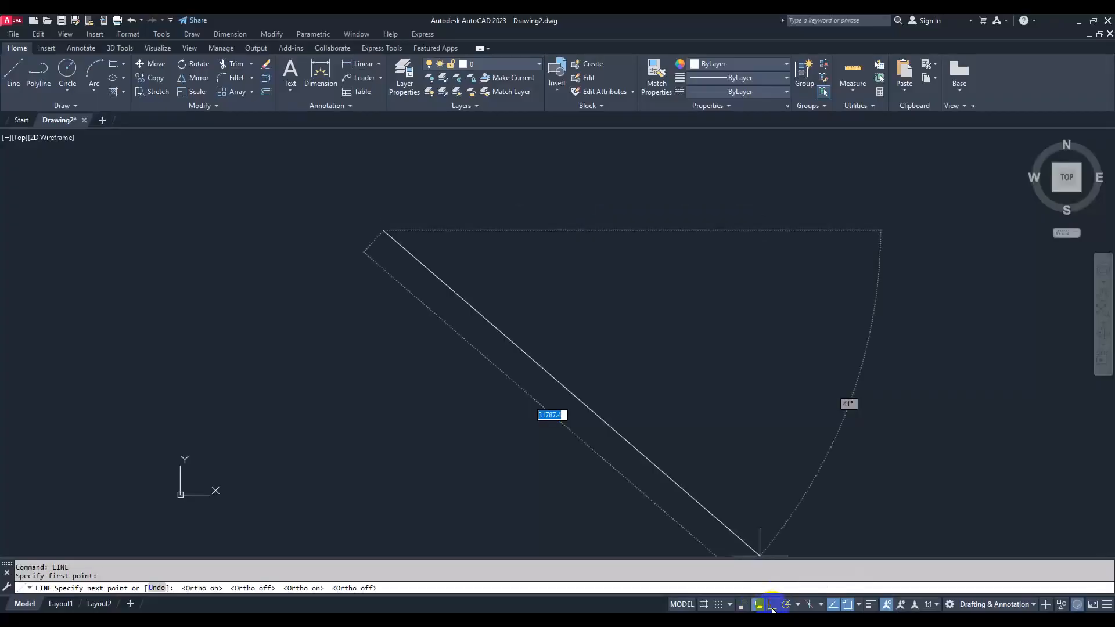
{"action": "left_click", "coordinate": [772, 606]}
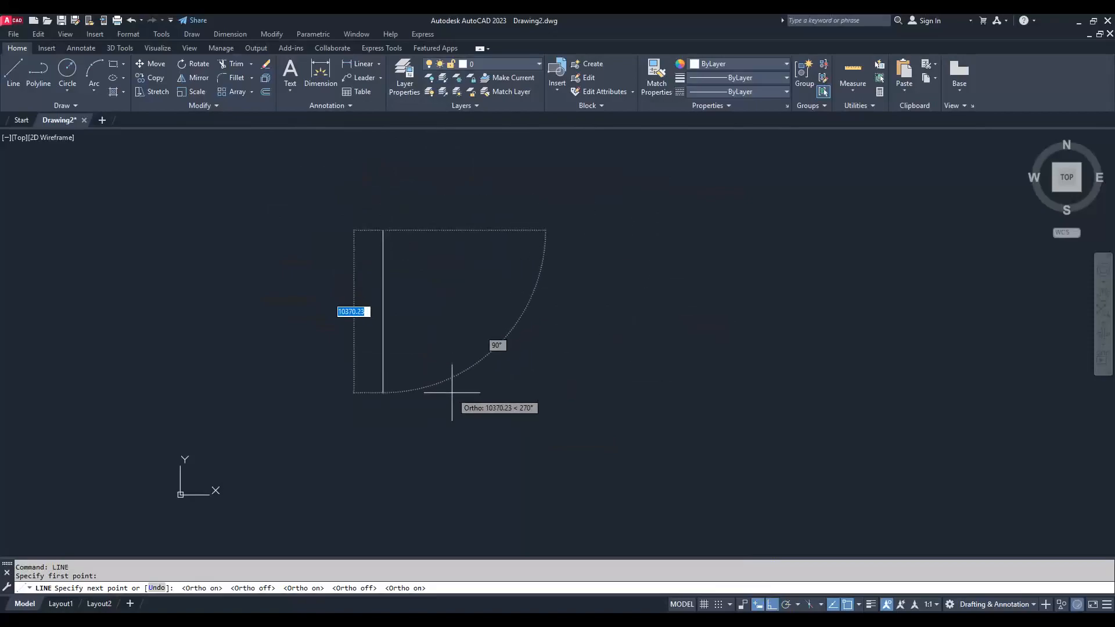
{"action": "left_click", "coordinate": [772, 606]}
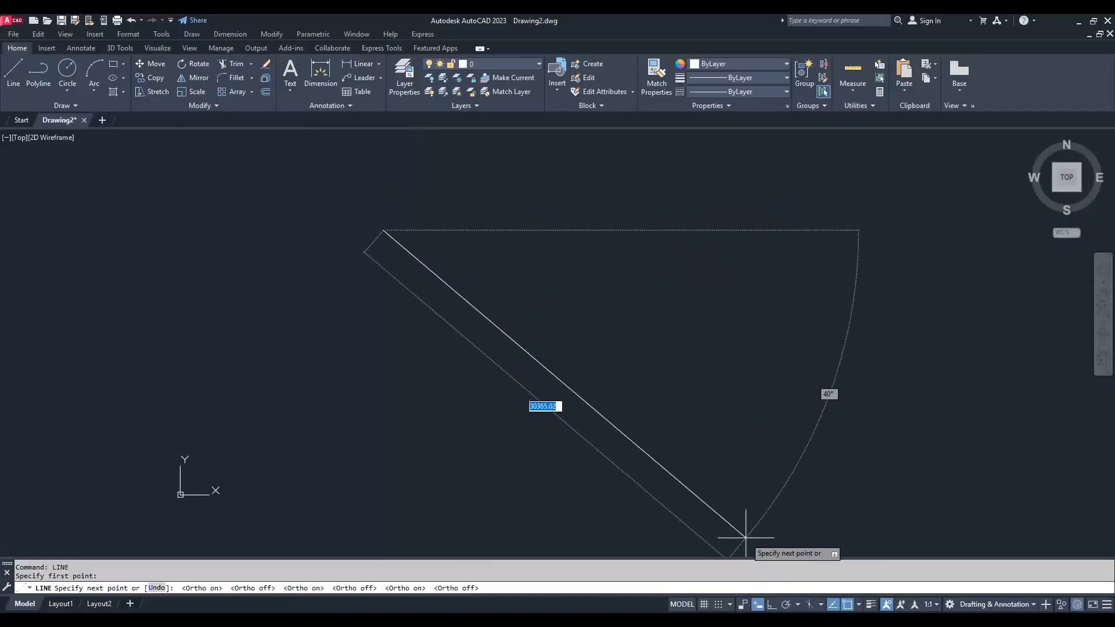
{"action": "left_click", "coordinate": [772, 604]}
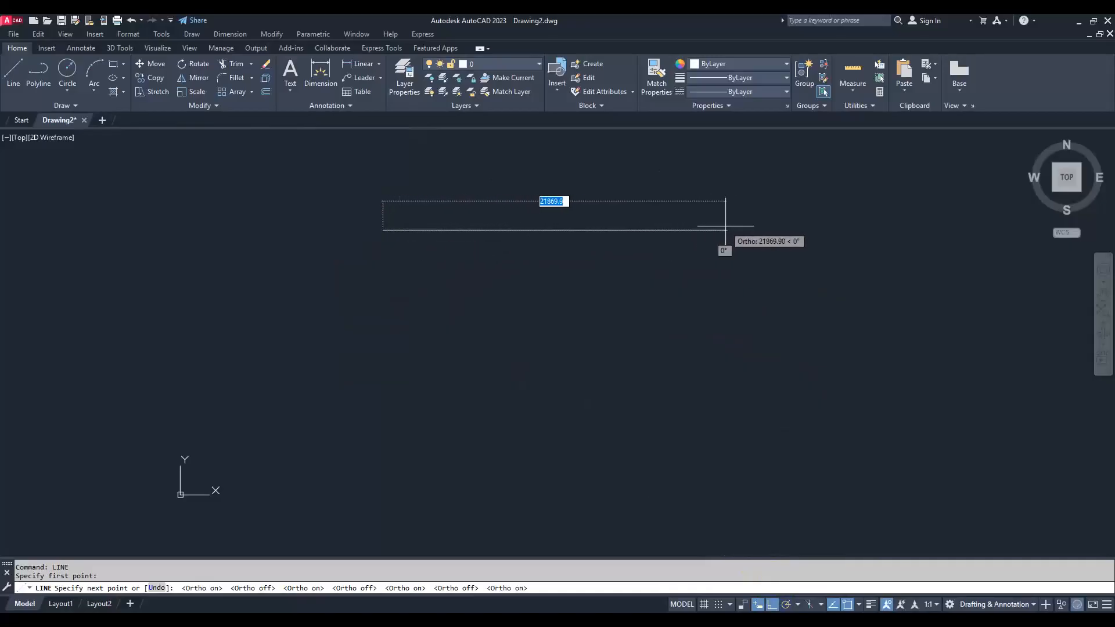
{"action": "type", "text": "500"}
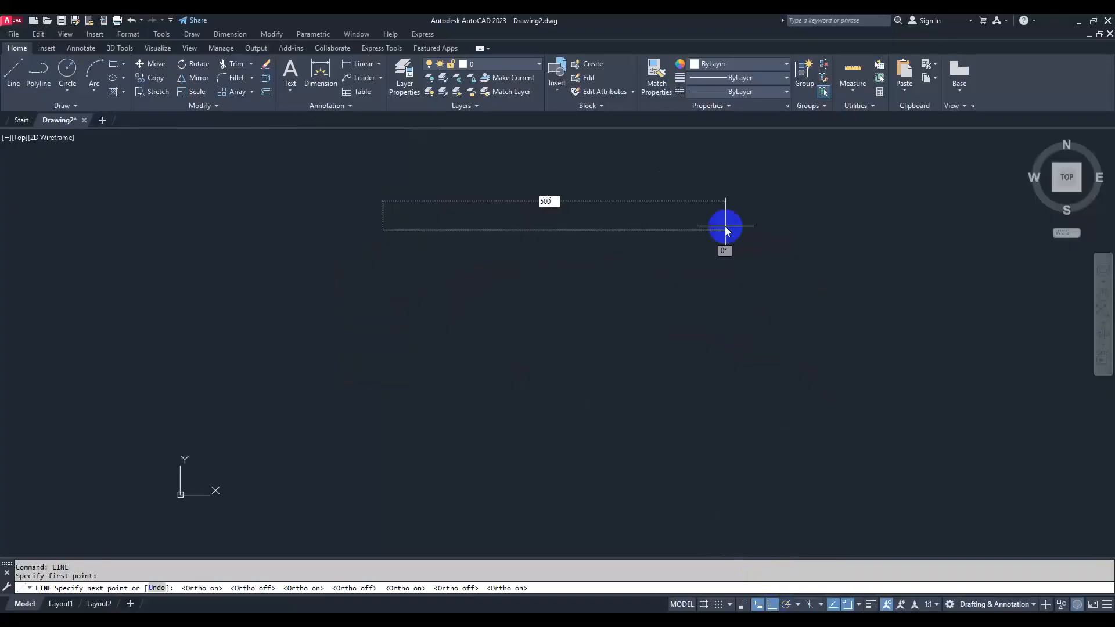
{"action": "key", "text": "Return"}
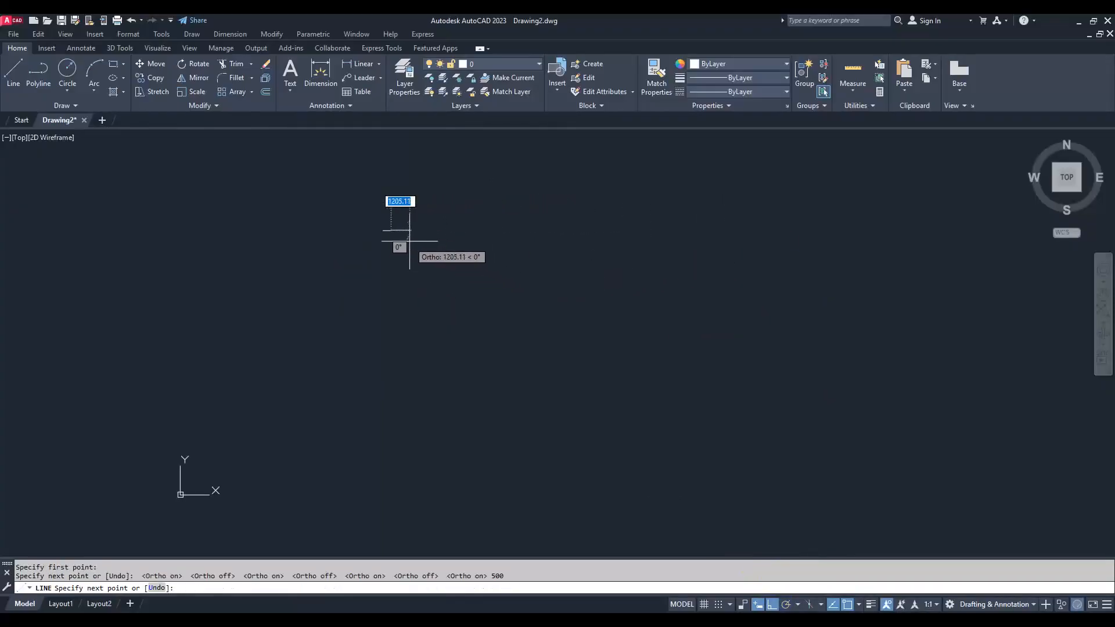
Step: Continue the line 500 units straight down from the horizontal segment's right end
{"action": "scroll", "coordinate": [409, 233], "scroll_direction": "up", "scroll_amount": 2}
{"action": "scroll", "coordinate": [410, 233], "scroll_direction": "up", "scroll_amount": 3}
{"action": "scroll", "coordinate": [409, 233], "scroll_direction": "down", "scroll_amount": 2}
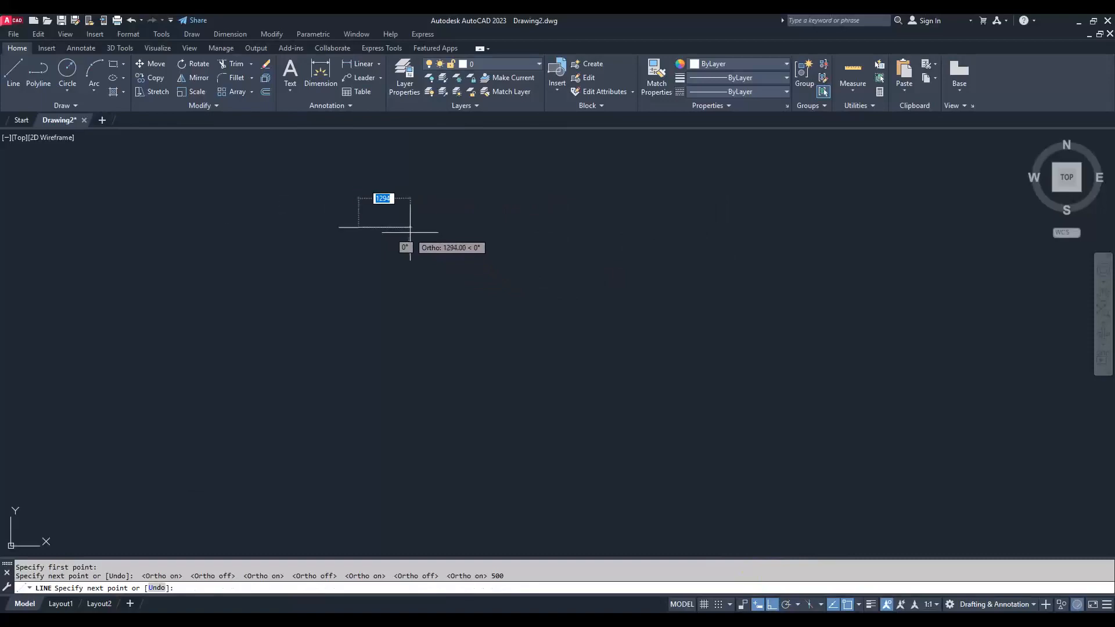
{"action": "scroll", "coordinate": [418, 220], "scroll_direction": "up", "scroll_amount": 4}
{"action": "middle_click_drag", "start_coordinate": [417, 224], "coordinate": [684, 226]}
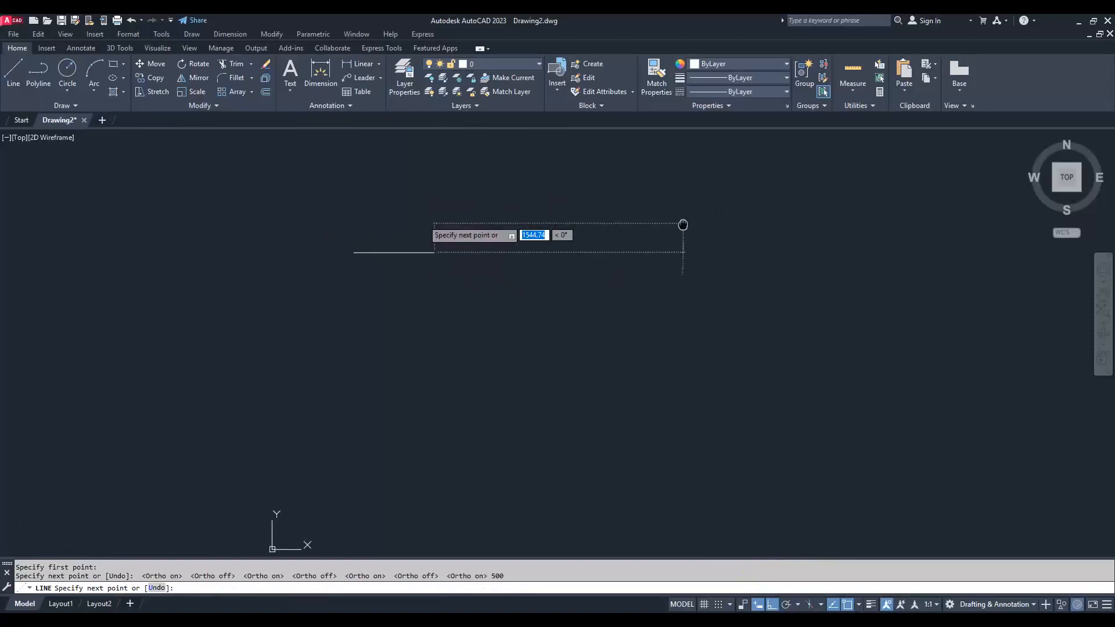
{"action": "scroll", "coordinate": [523, 273], "scroll_direction": "up", "scroll_amount": 1}
{"action": "middle_click_drag", "start_coordinate": [523, 273], "coordinate": [698, 294]}
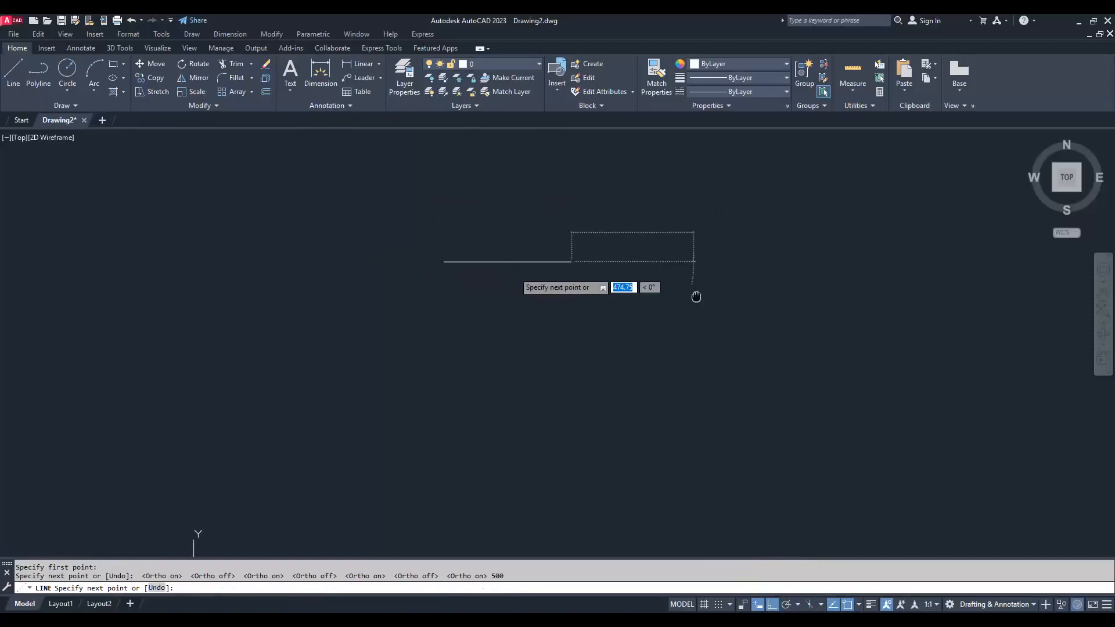
{"action": "scroll", "coordinate": [652, 248], "scroll_direction": "down", "scroll_amount": 1}
{"action": "scroll", "coordinate": [661, 255], "scroll_direction": "up", "scroll_amount": 2}
{"action": "scroll", "coordinate": [661, 256], "scroll_direction": "down", "scroll_amount": 2}
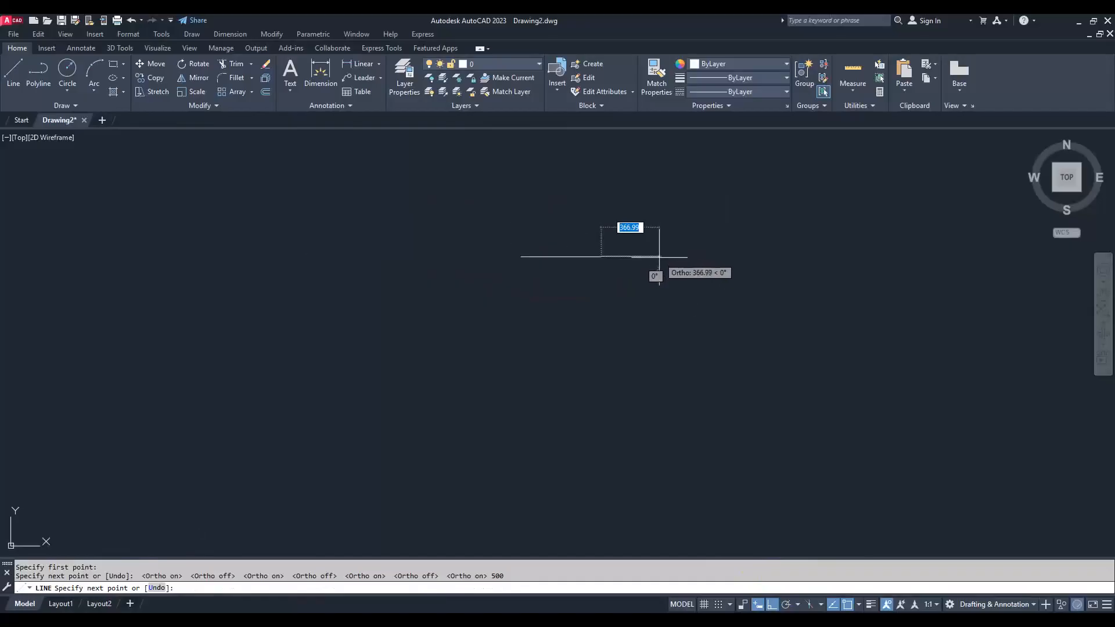
{"action": "scroll", "coordinate": [662, 258], "scroll_direction": "up", "scroll_amount": 2}
{"action": "mouse_move", "coordinate": [660, 256]}
{"action": "middle_mouse_down"}
{"action": "mouse_move", "coordinate": [854, 251]}
{"action": "mouse_move", "coordinate": [724, 301]}
{"action": "mouse_move", "coordinate": [684, 312]}
{"action": "mouse_move", "coordinate": [766, 254]}
{"action": "mouse_move", "coordinate": [618, 216]}
{"action": "mouse_move", "coordinate": [737, 226]}
{"action": "mouse_move", "coordinate": [702, 214]}
{"action": "mouse_move", "coordinate": [849, 213]}
{"action": "mouse_move", "coordinate": [900, 192]}
{"action": "middle_mouse_up"}
{"action": "scroll", "coordinate": [658, 208], "scroll_direction": "up", "scroll_amount": 4}
{"action": "scroll", "coordinate": [836, 221], "scroll_direction": "down", "scroll_amount": 8}
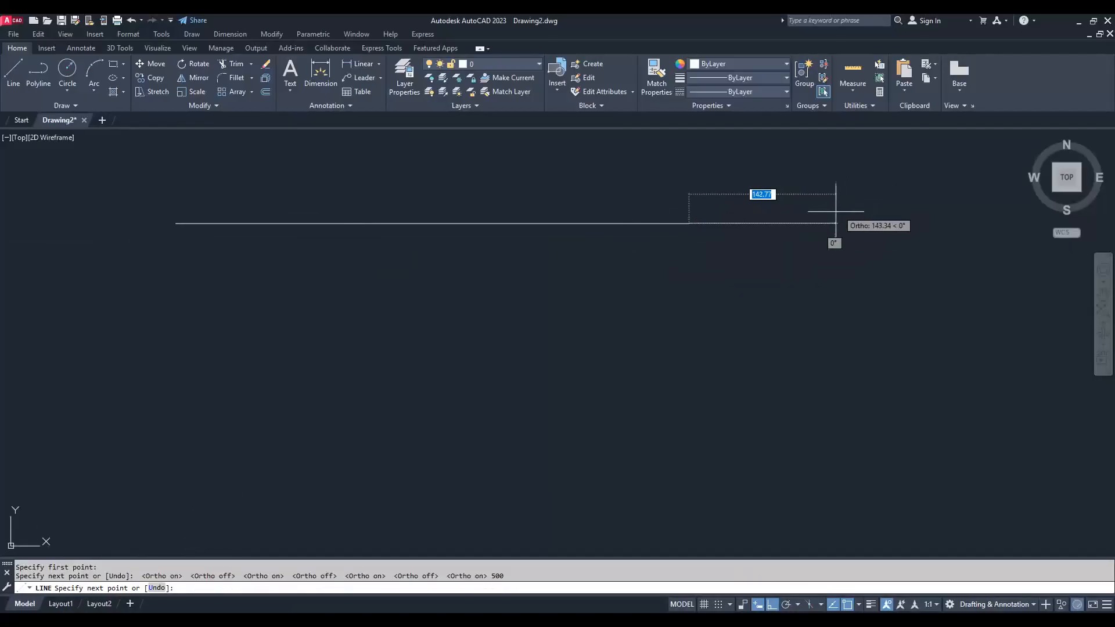
{"action": "scroll", "coordinate": [820, 210], "scroll_direction": "up", "scroll_amount": 2}
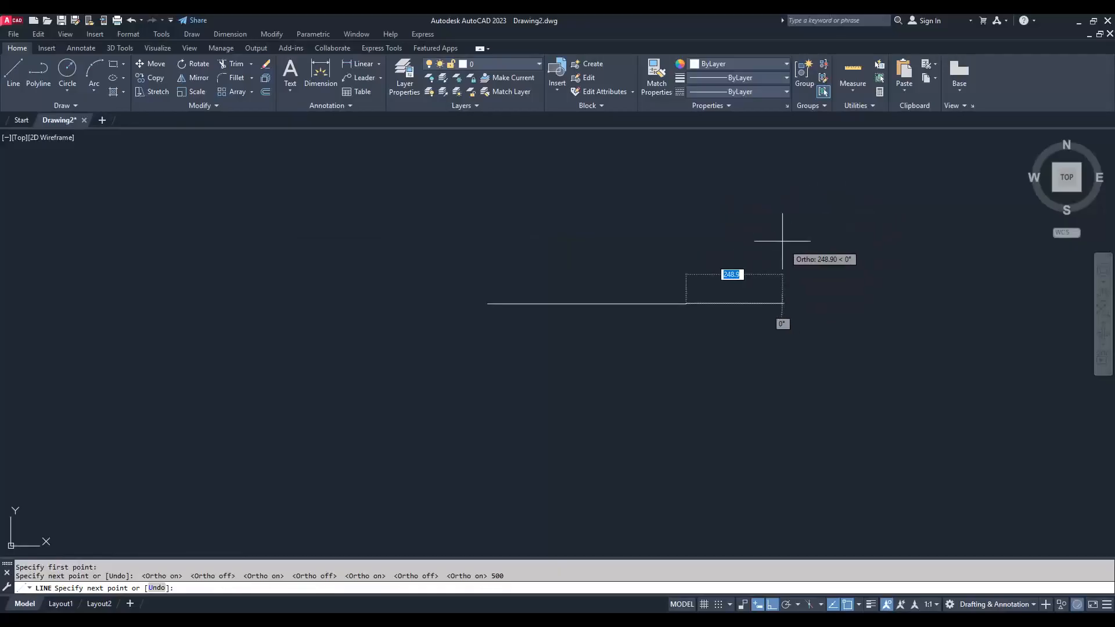
{"action": "middle_click_drag", "start_coordinate": [762, 286], "coordinate": [634, 184]}
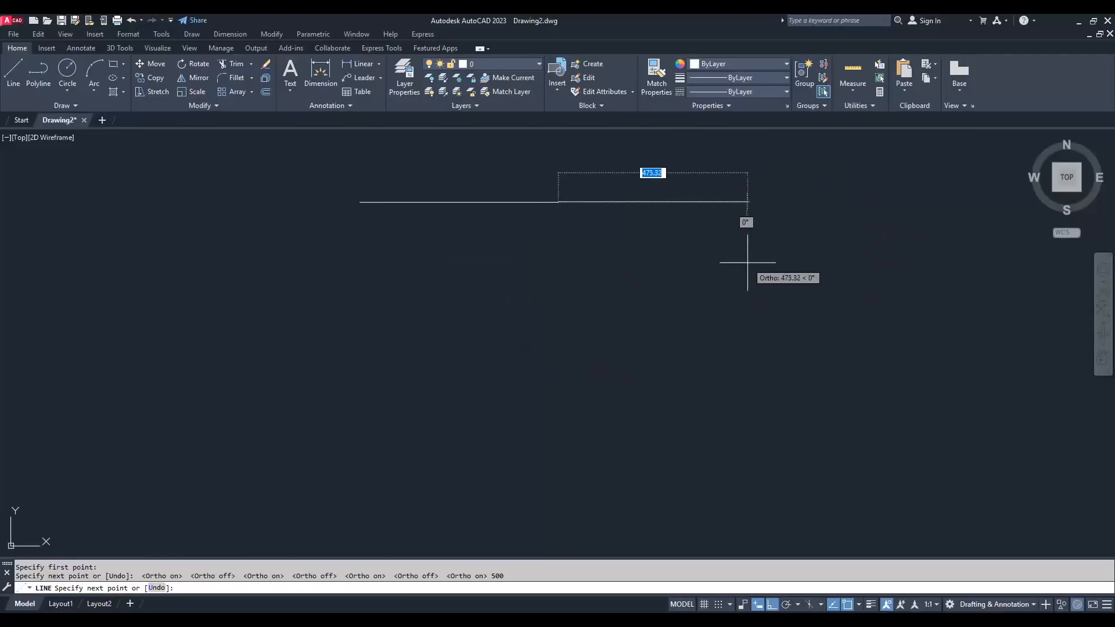
{"action": "type", "text": "500"}
{"action": "left_click", "coordinate": [554, 388]}
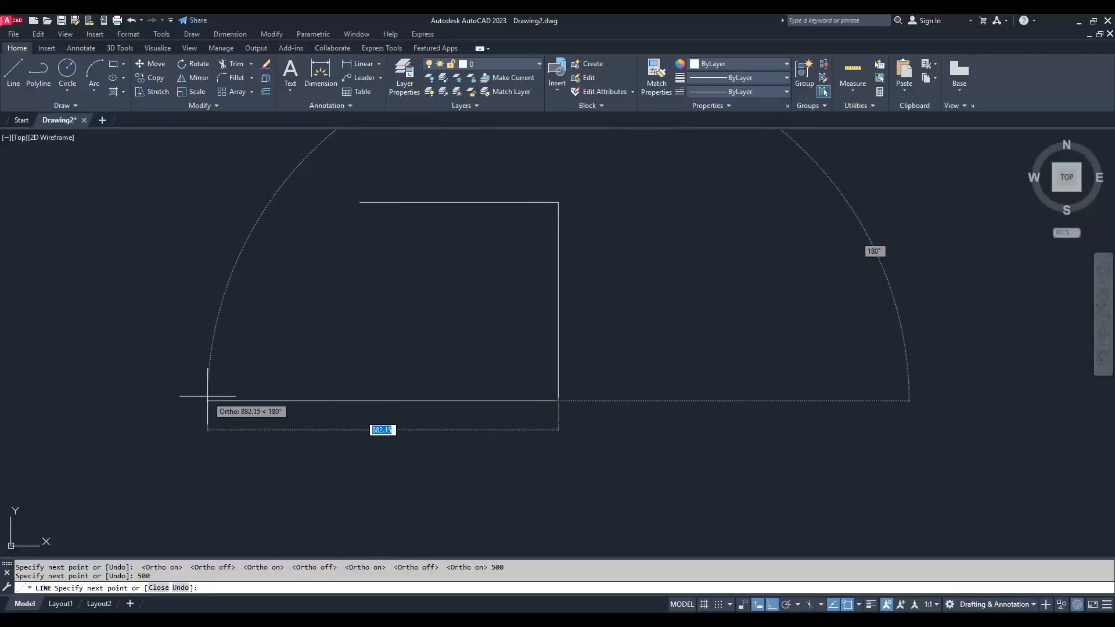
Step: Complete the 500-unit square with segments 500 units to the left and 500 units up, and end the Line command
{"action": "type", "text": "500"}
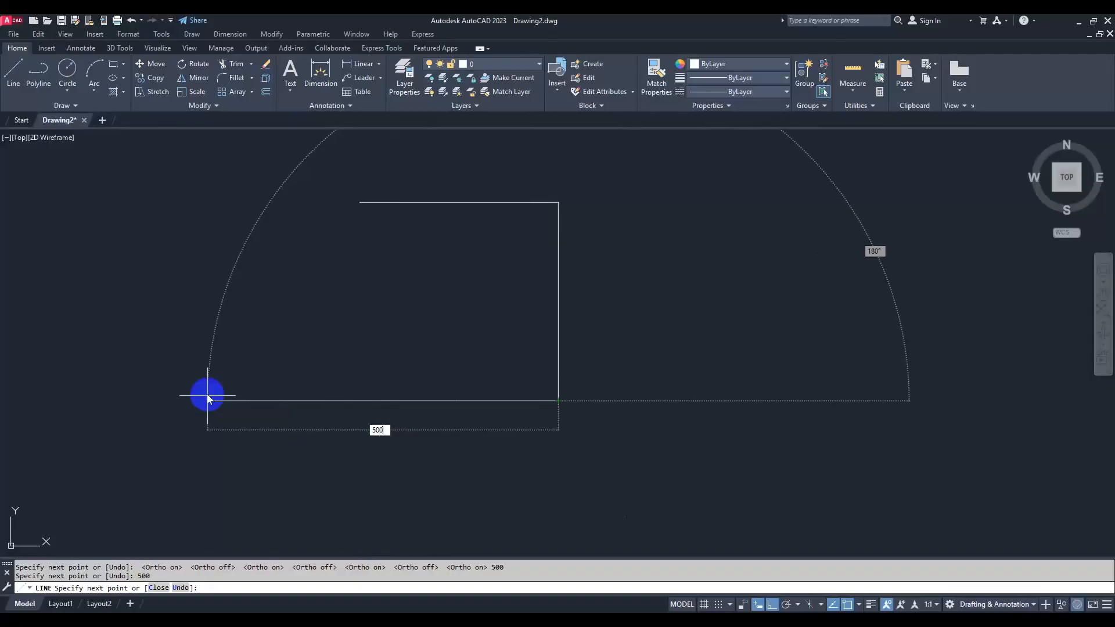
{"action": "key", "text": "Return"}
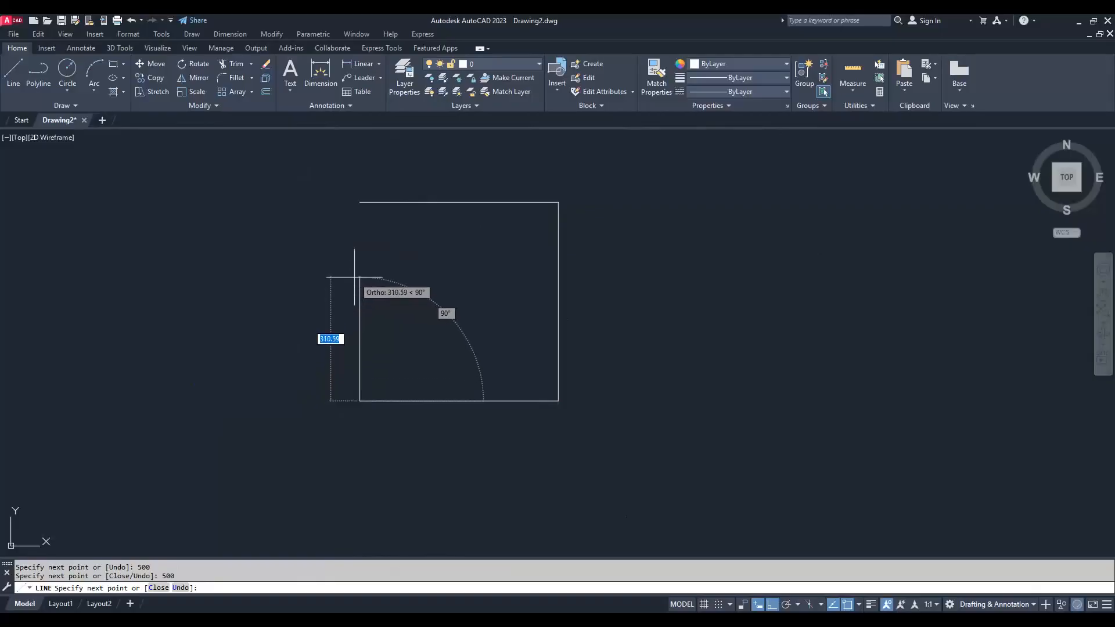
{"action": "type", "text": "500"}
{"action": "key", "text": "Return"}
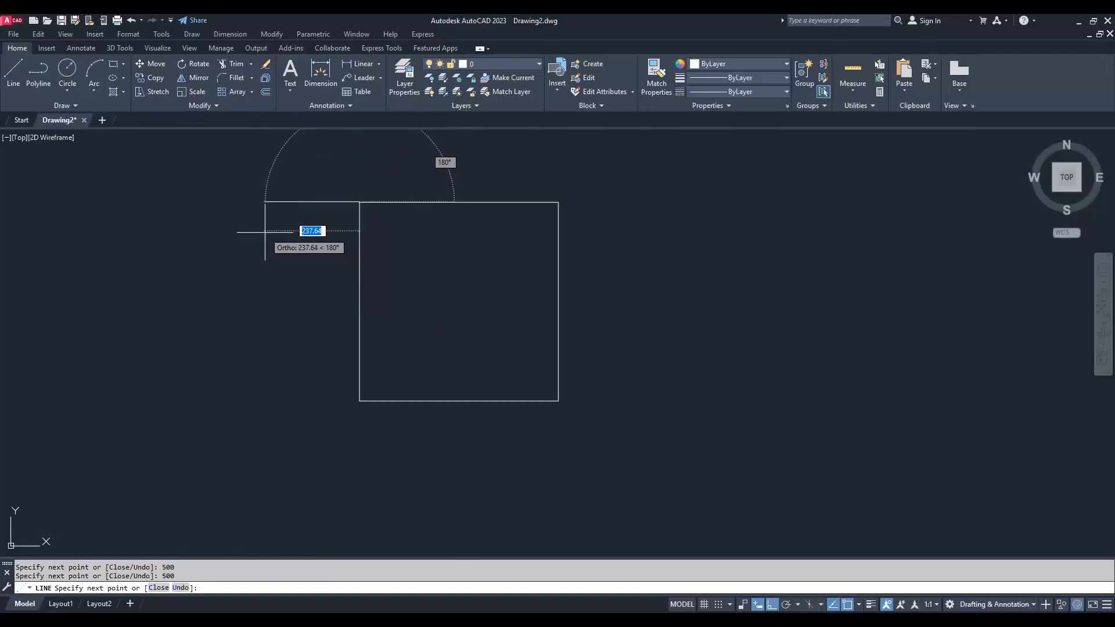
{"action": "key", "text": "Escape"}
{"action": "middle_click_drag", "start_coordinate": [265, 233], "coordinate": [265, 294]}
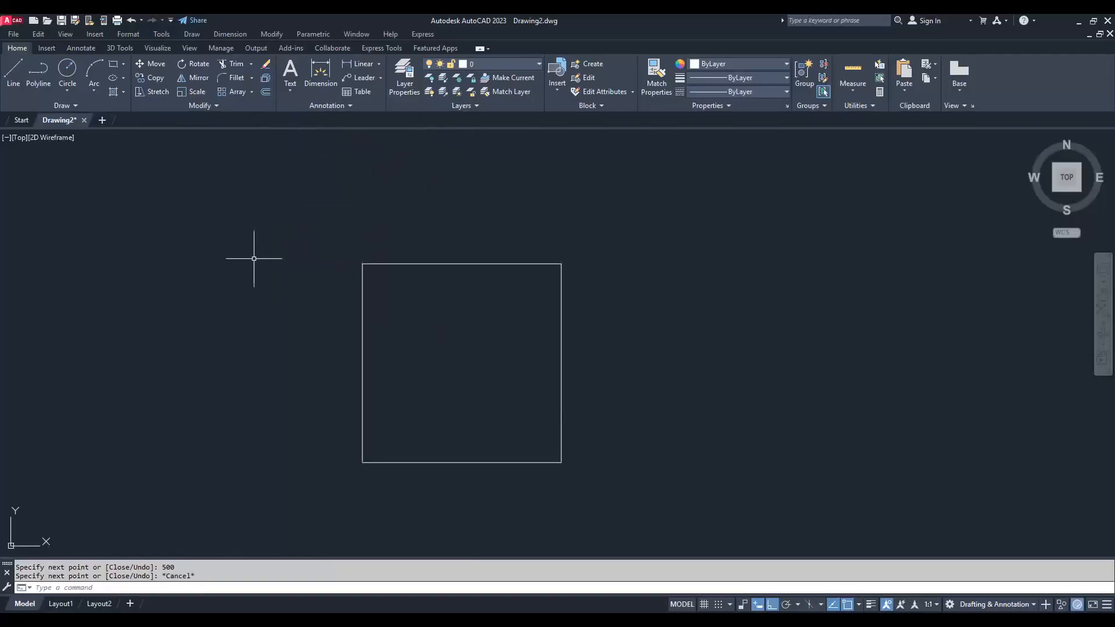
{"action": "middle_click_drag", "start_coordinate": [391, 345], "coordinate": [331, 316]}
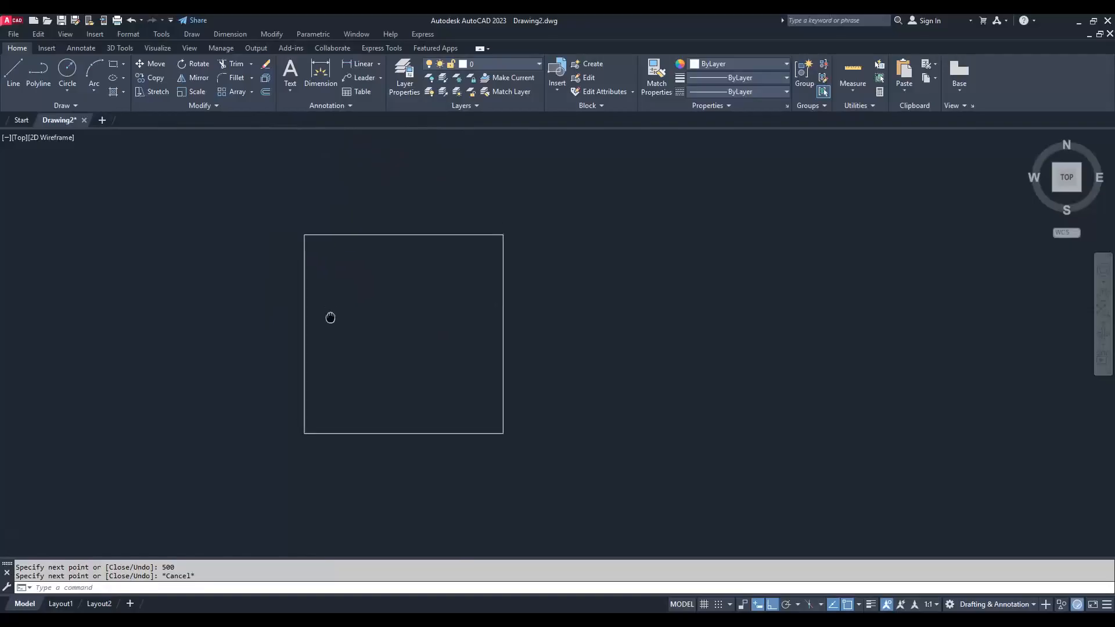
{"action": "middle_click_drag", "start_coordinate": [446, 349], "coordinate": [392, 343]}
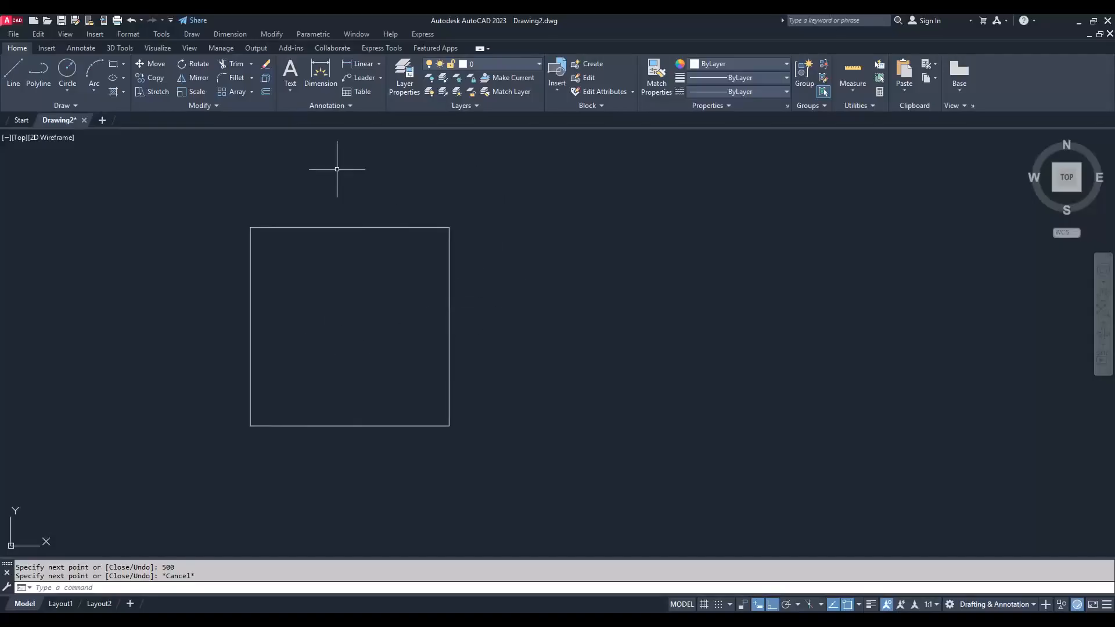
Step: Start a line in the empty area above and right of the first square and draw a segment 500 units horizontally to the right
{"action": "left_click", "coordinate": [16, 71]}
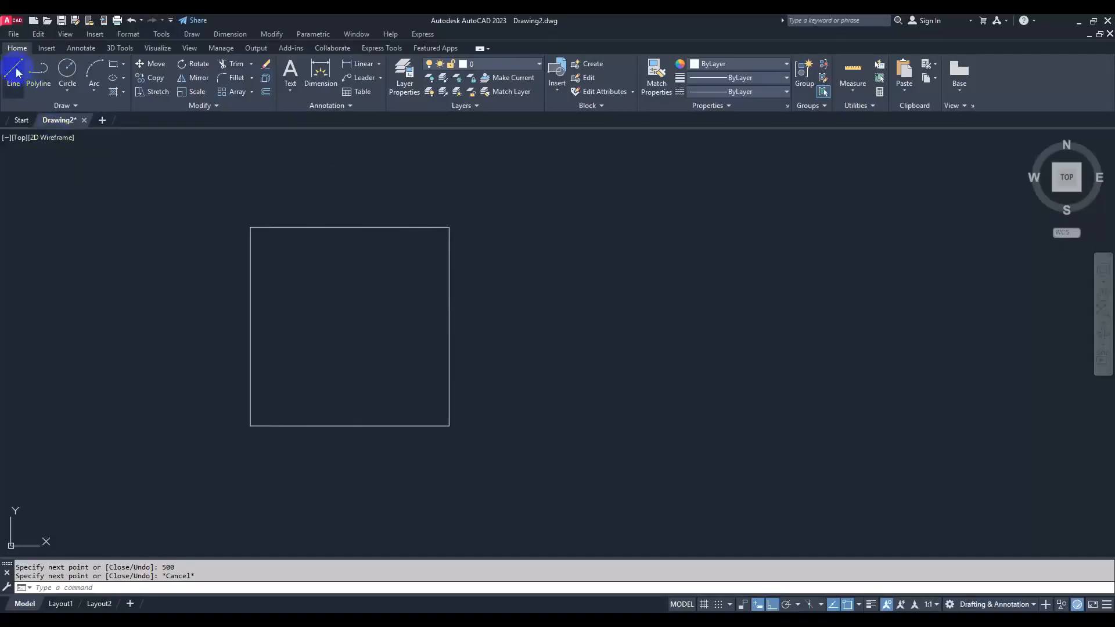
{"action": "middle_click_drag", "start_coordinate": [605, 282], "coordinate": [552, 353]}
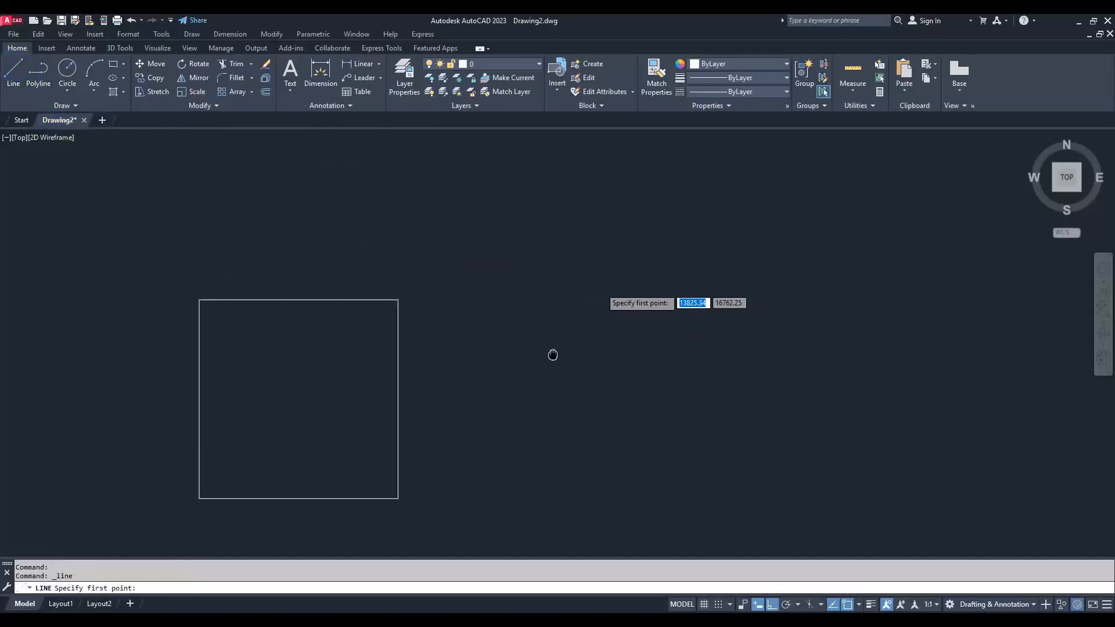
{"action": "middle_click_drag", "start_coordinate": [542, 228], "coordinate": [527, 287]}
{"action": "scroll", "coordinate": [510, 196], "scroll_direction": "down", "scroll_amount": 2}
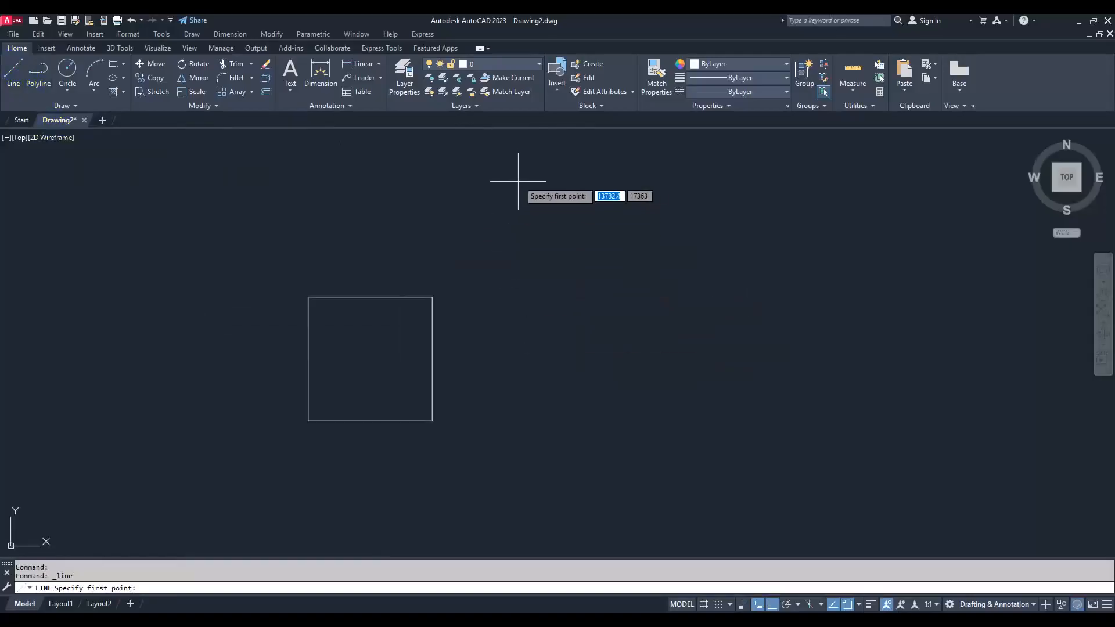
{"action": "middle_click_drag", "start_coordinate": [513, 167], "coordinate": [492, 192]}
{"action": "left_click", "coordinate": [491, 189]}
{"action": "type", "text": "500"}
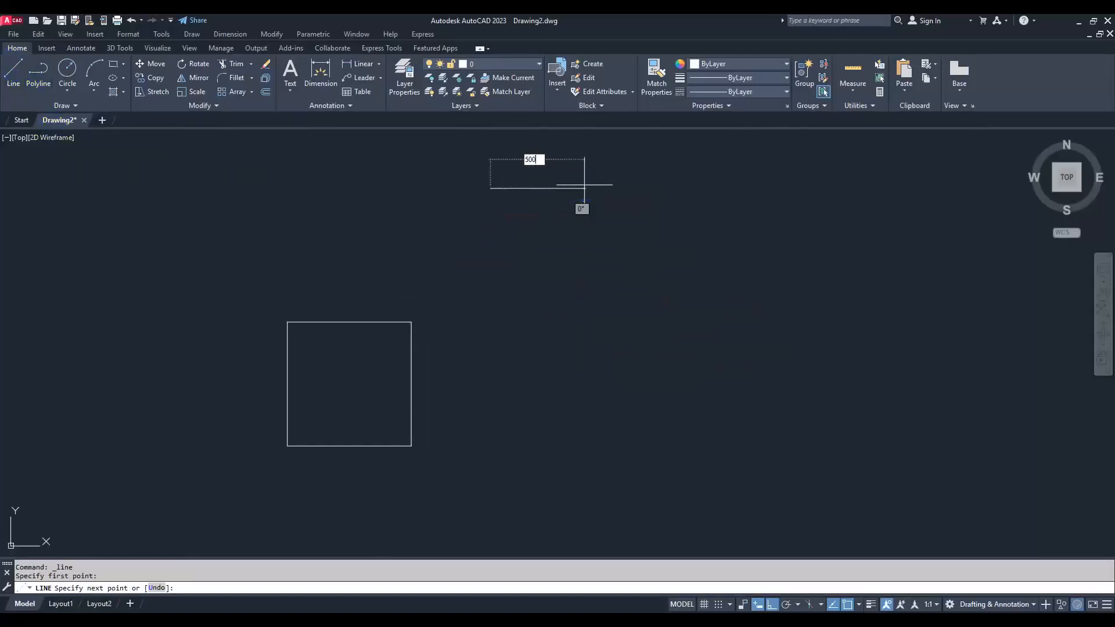
{"action": "key", "text": "Return"}
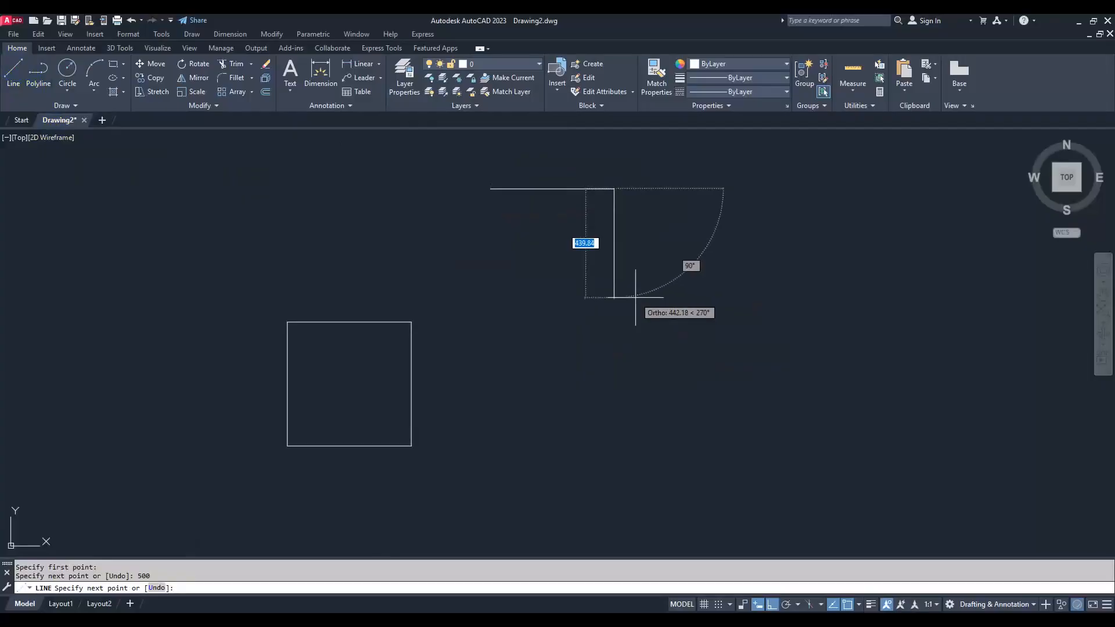
Step: Continue the second square with segments 500 units down and 500 units to the left, and finish it with the Close option
{"action": "type", "text": "500"}
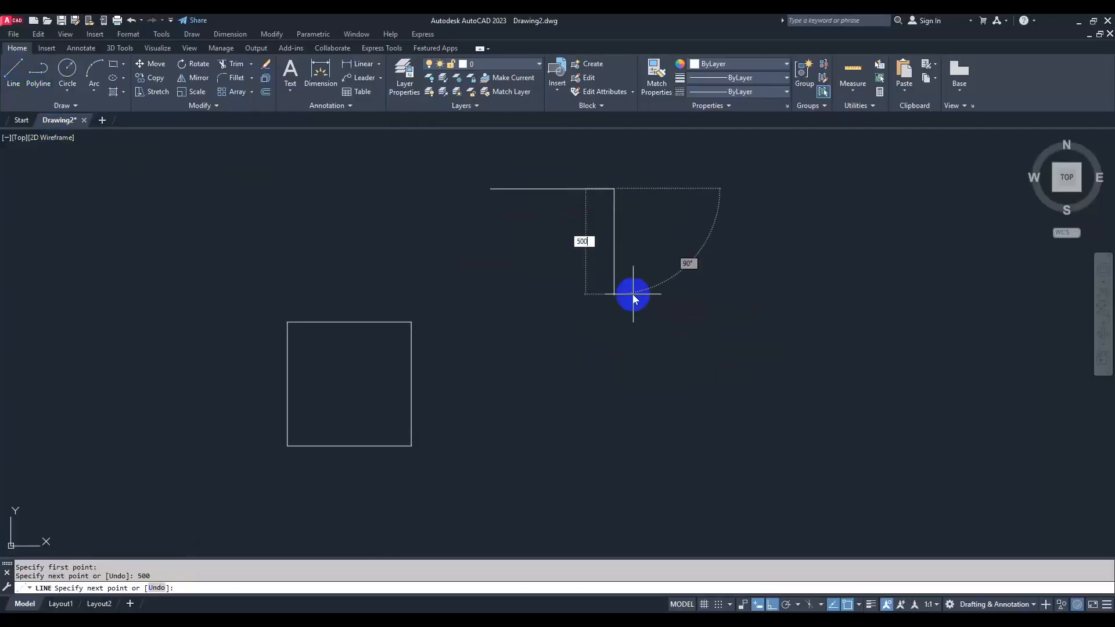
{"action": "key", "text": "Return"}
{"action": "type", "text": "500"}
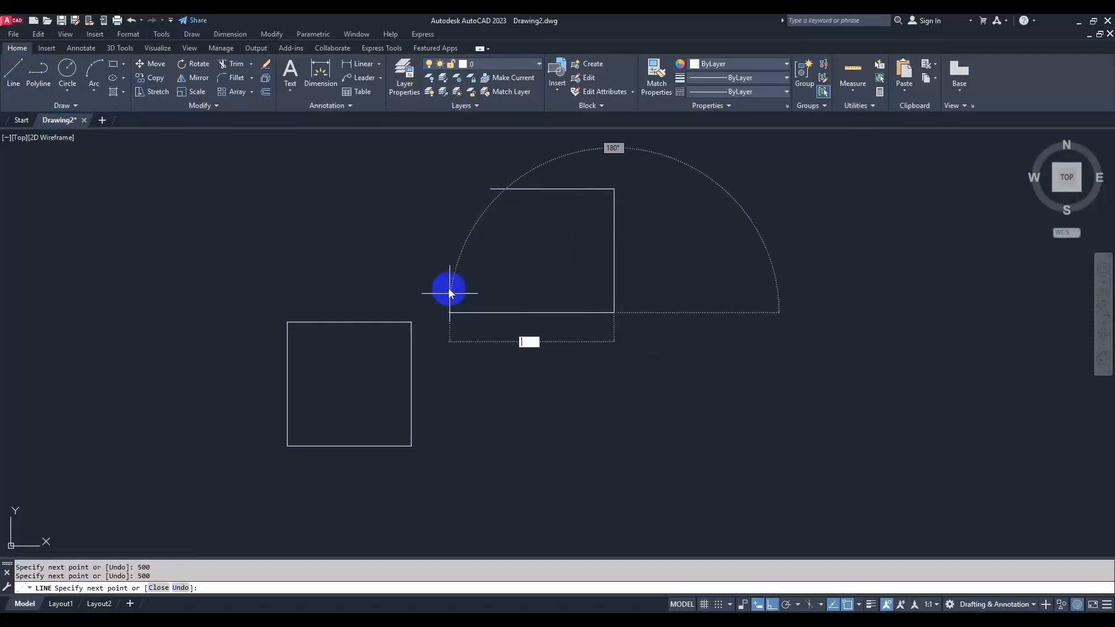
{"action": "type", "text": "500"}
{"action": "left_click", "coordinate": [449, 290]}
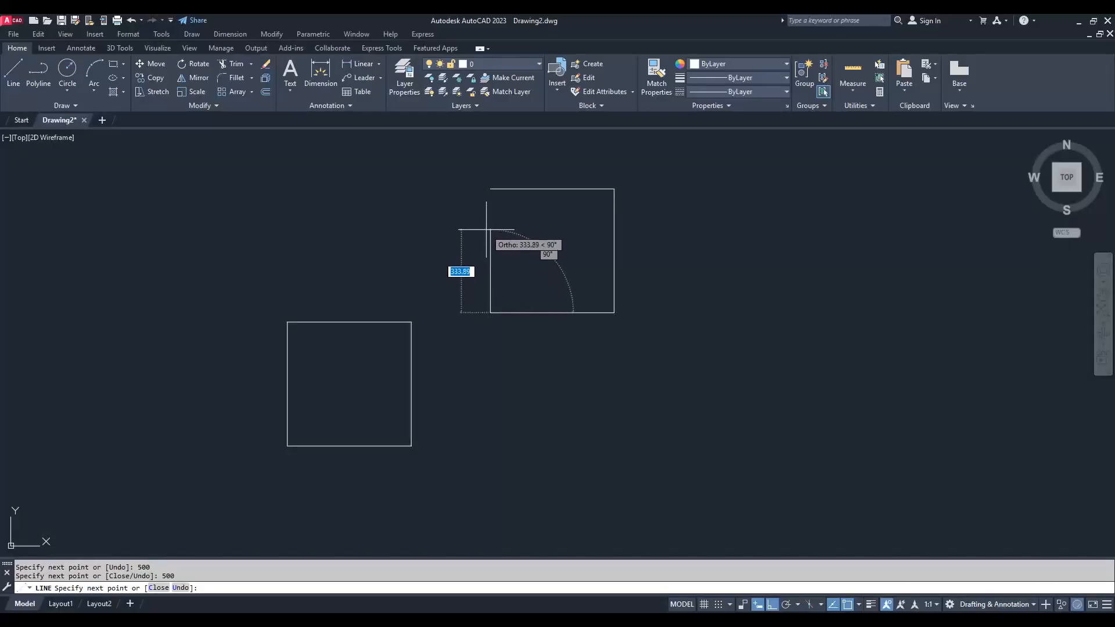
{"action": "type", "text": "C"}
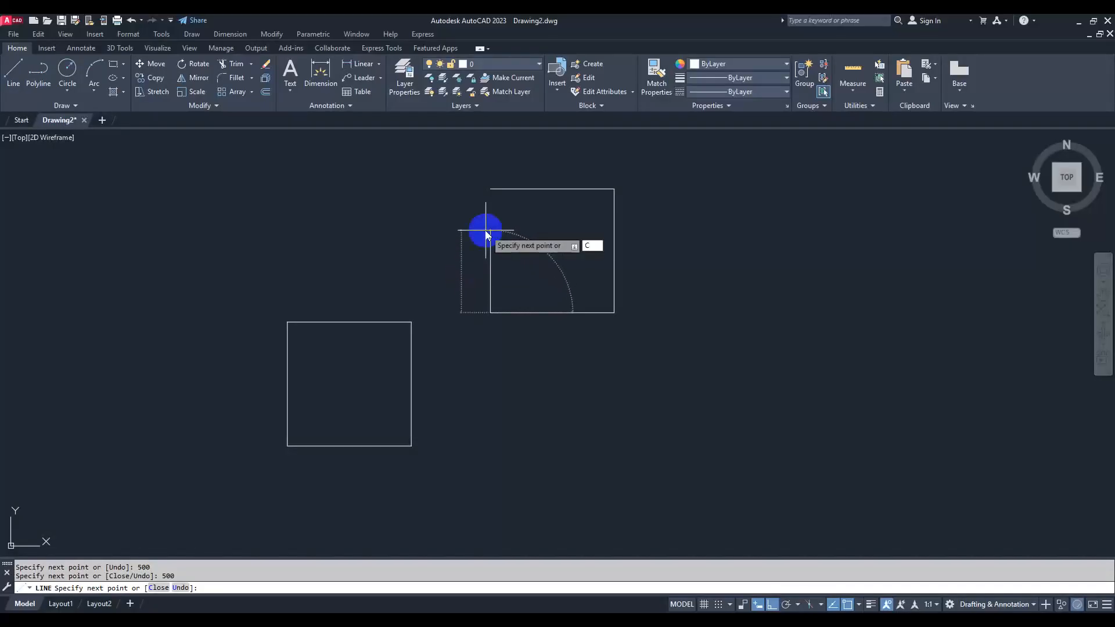
{"action": "key", "text": "Return"}
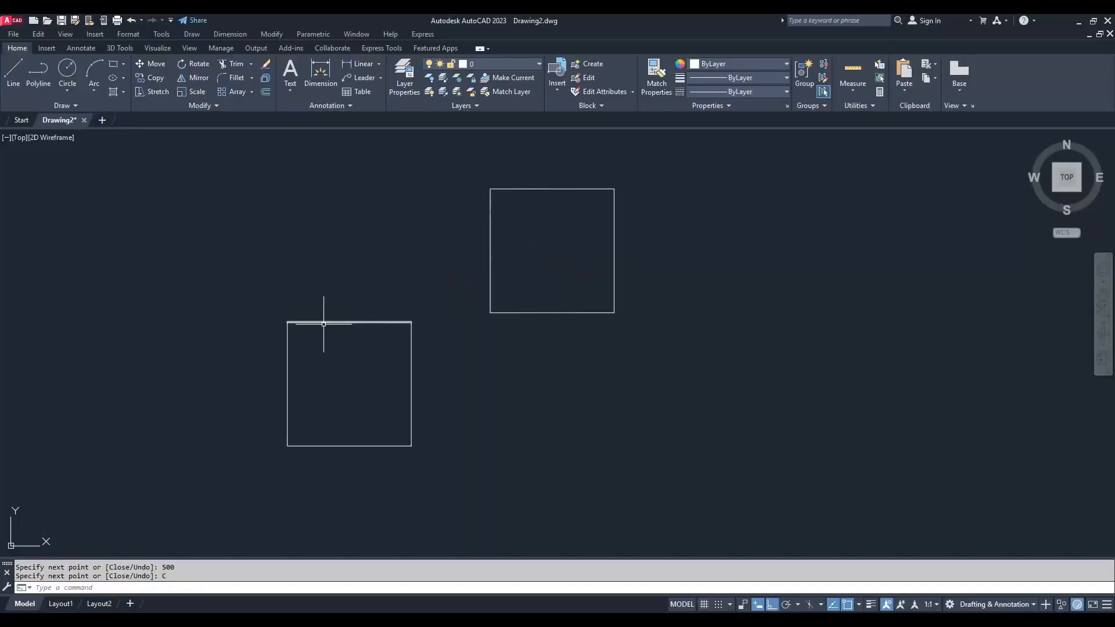
Step: Select the lower-left square's top and side edges with a crossing selection over its upper part, and clear the selection
{"action": "mouse_move", "coordinate": [438, 296]}
{"action": "middle_mouse_down"}
{"action": "mouse_move", "coordinate": [445, 273]}
{"action": "mouse_move", "coordinate": [451, 284]}
{"action": "middle_mouse_up"}
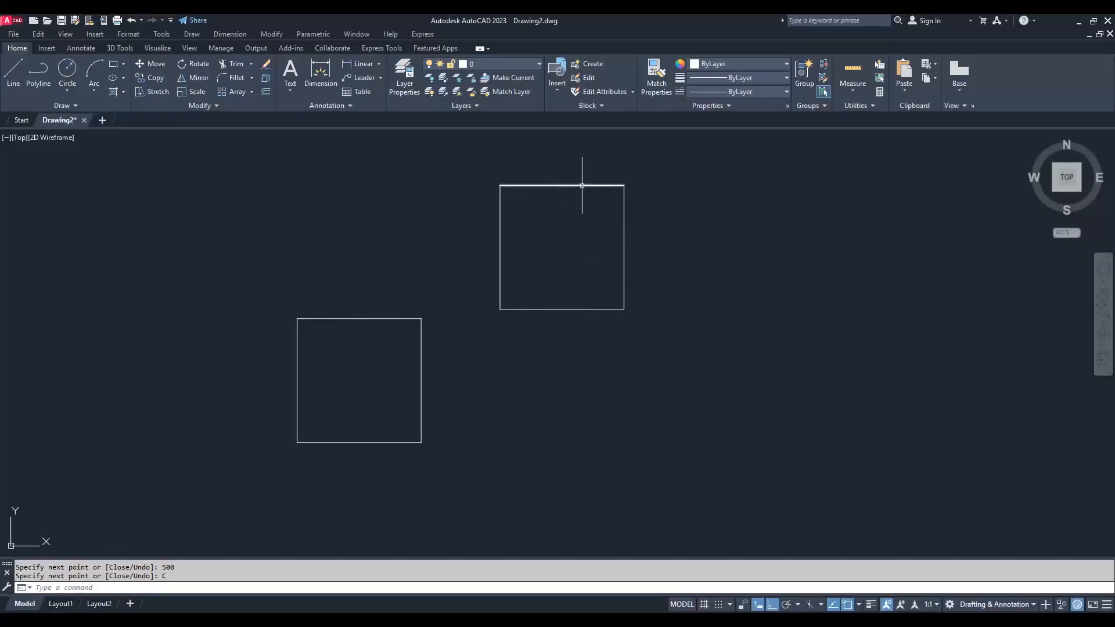
{"action": "middle_click_drag", "start_coordinate": [428, 302], "coordinate": [465, 288]}
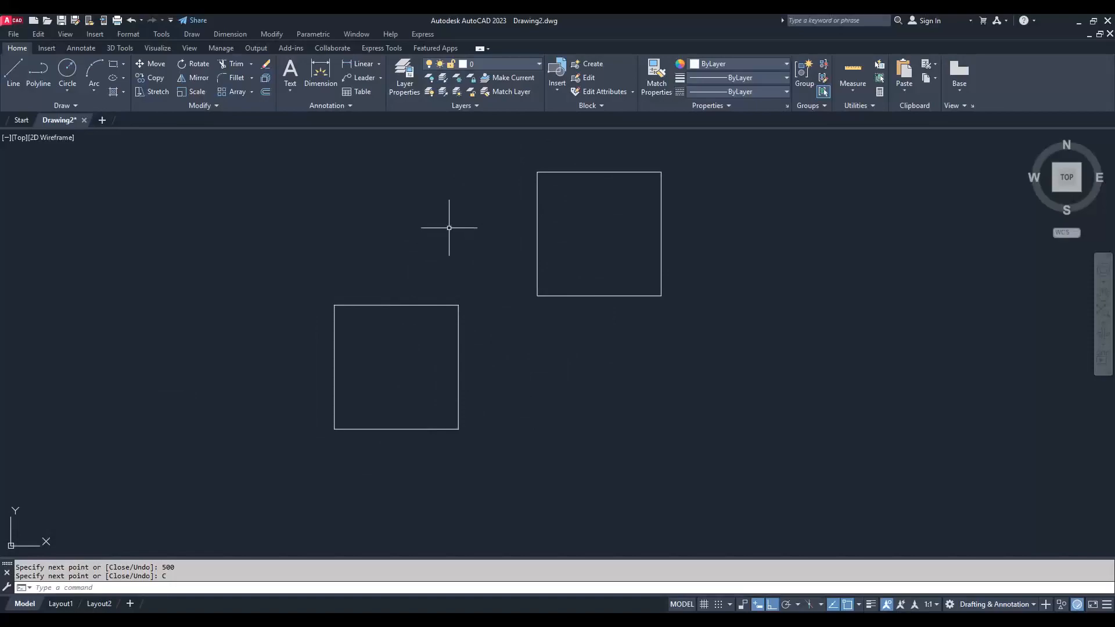
{"action": "left_click", "coordinate": [170, 68]}
{"action": "left_click", "coordinate": [497, 298]}
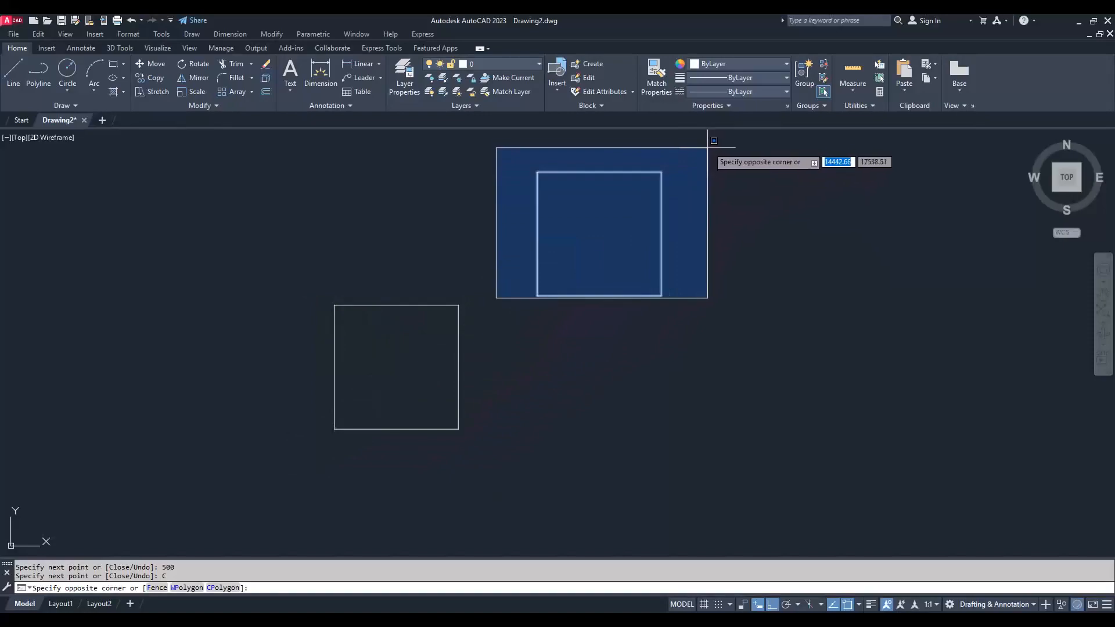
{"action": "right_click", "coordinate": [299, 433]}
{"action": "left_click", "coordinate": [295, 437]}
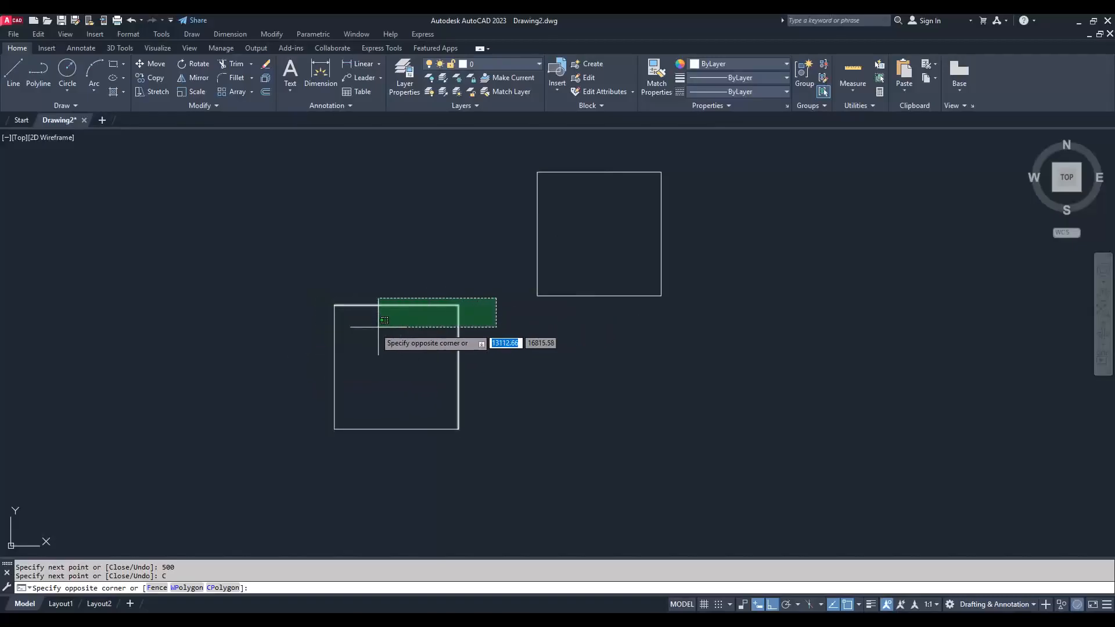
{"action": "left_click", "coordinate": [299, 383]}
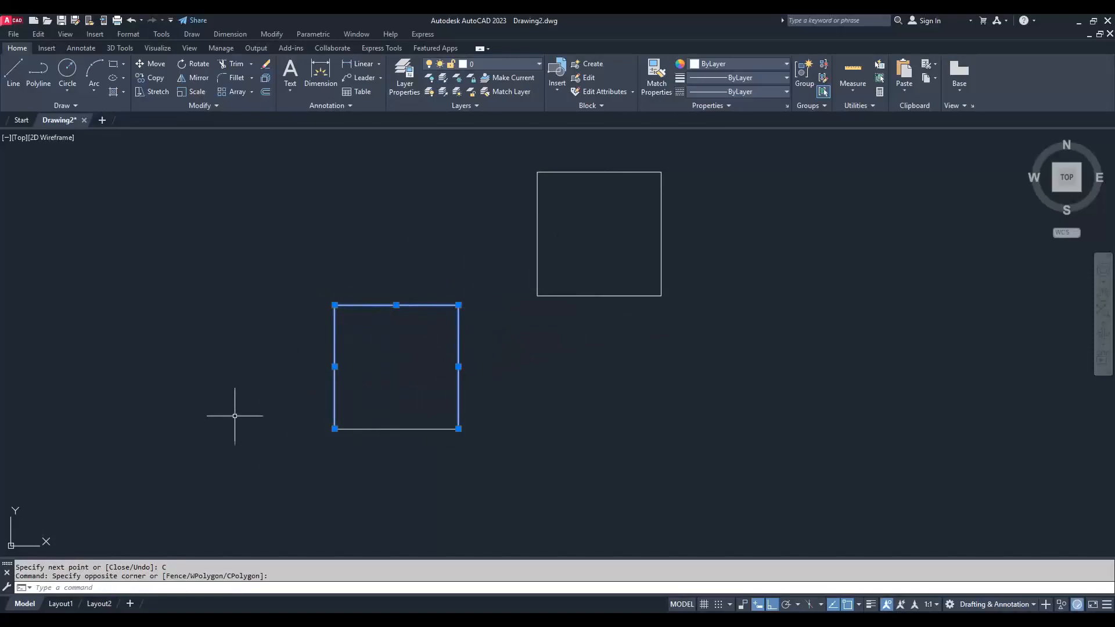
{"action": "key", "text": "Escape"}
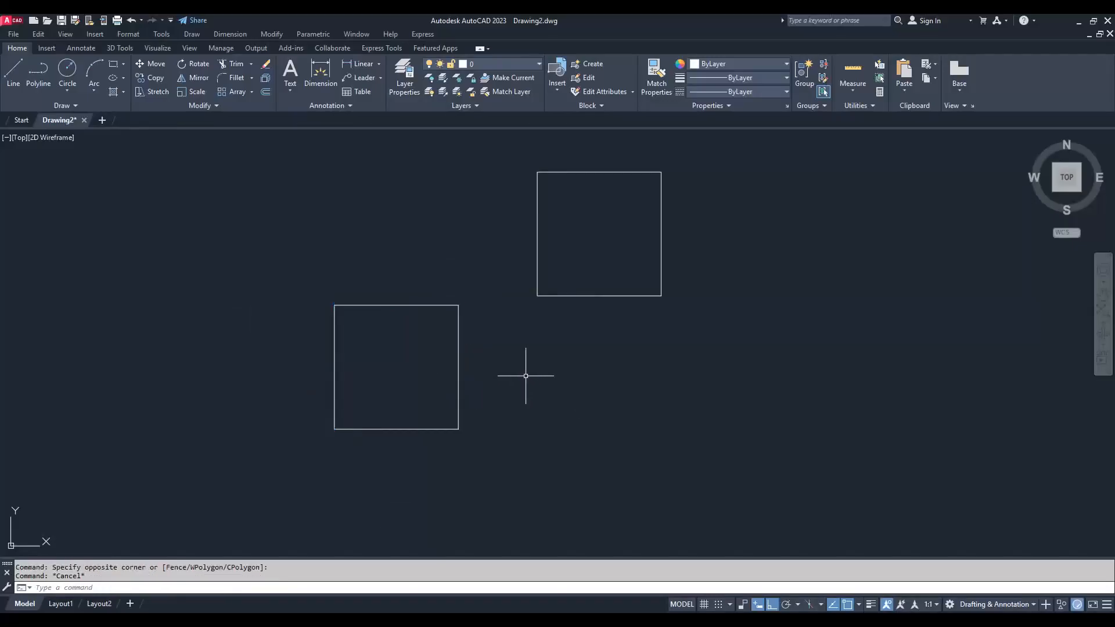
Step: Select the lower-left square's top and side edges by crossing, add the upper-right square's bottom edge by window selection, and deselect everything
{"action": "left_click", "coordinate": [494, 289]}
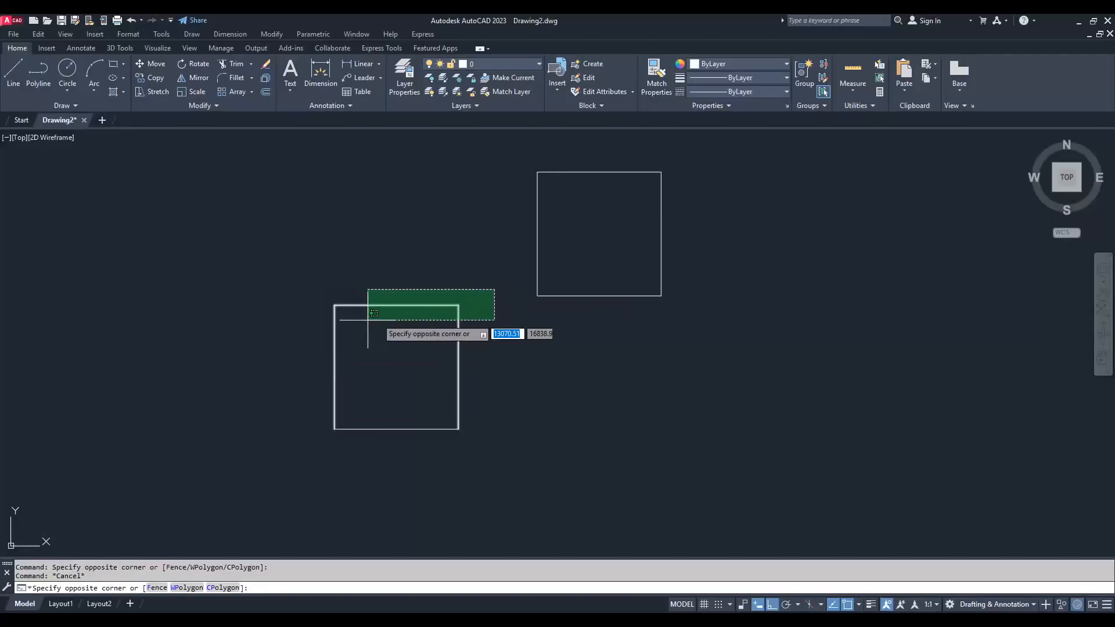
{"action": "left_click", "coordinate": [319, 348]}
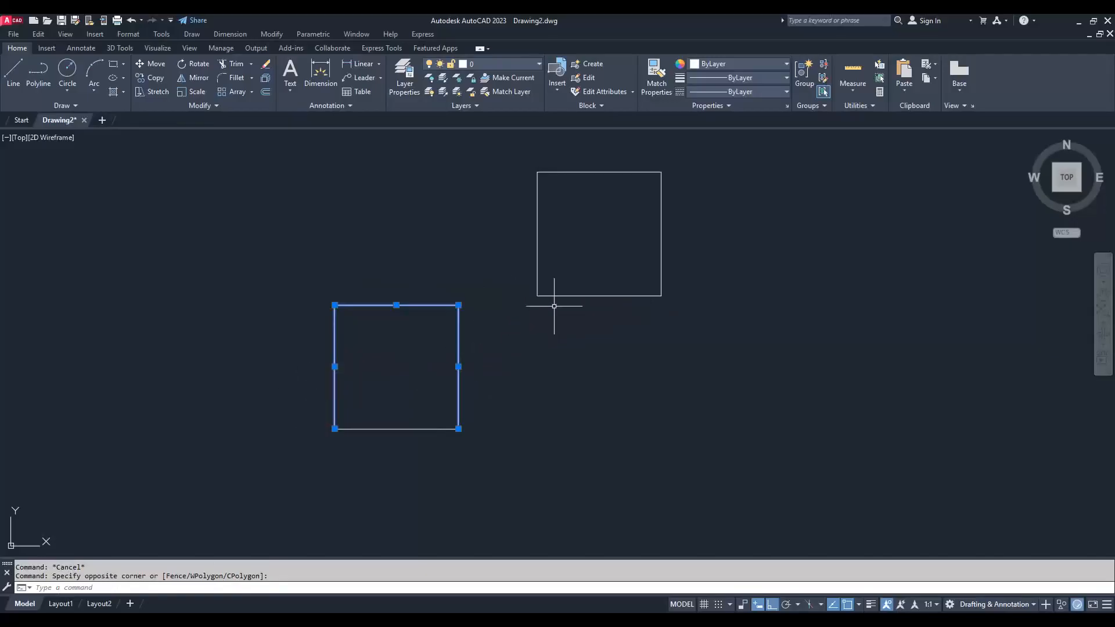
{"action": "left_click", "coordinate": [494, 311]}
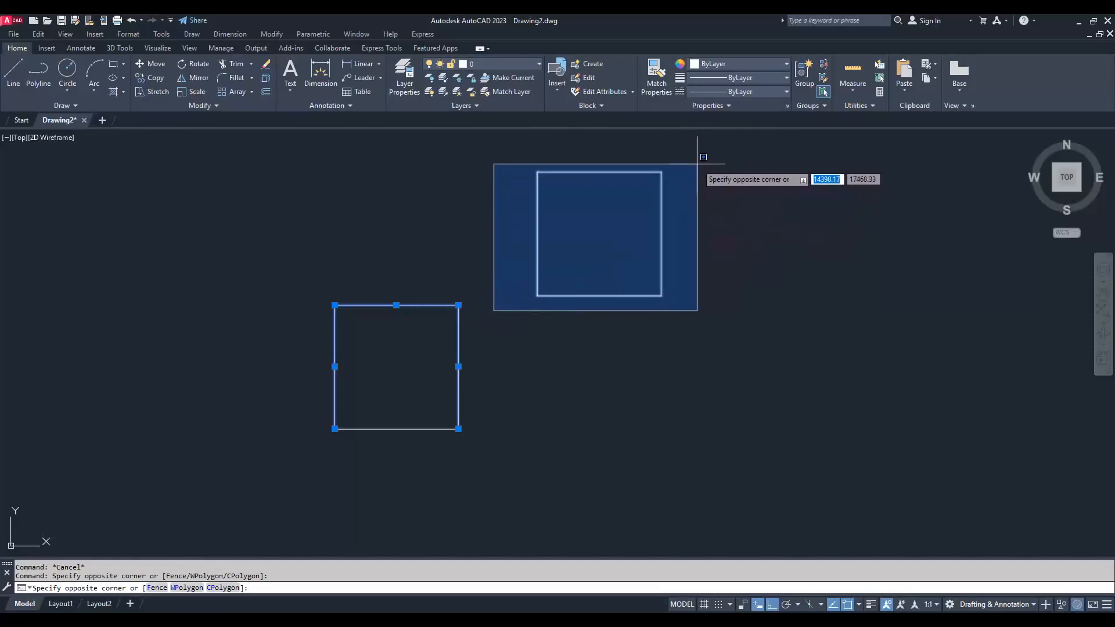
{"action": "left_click", "coordinate": [696, 234]}
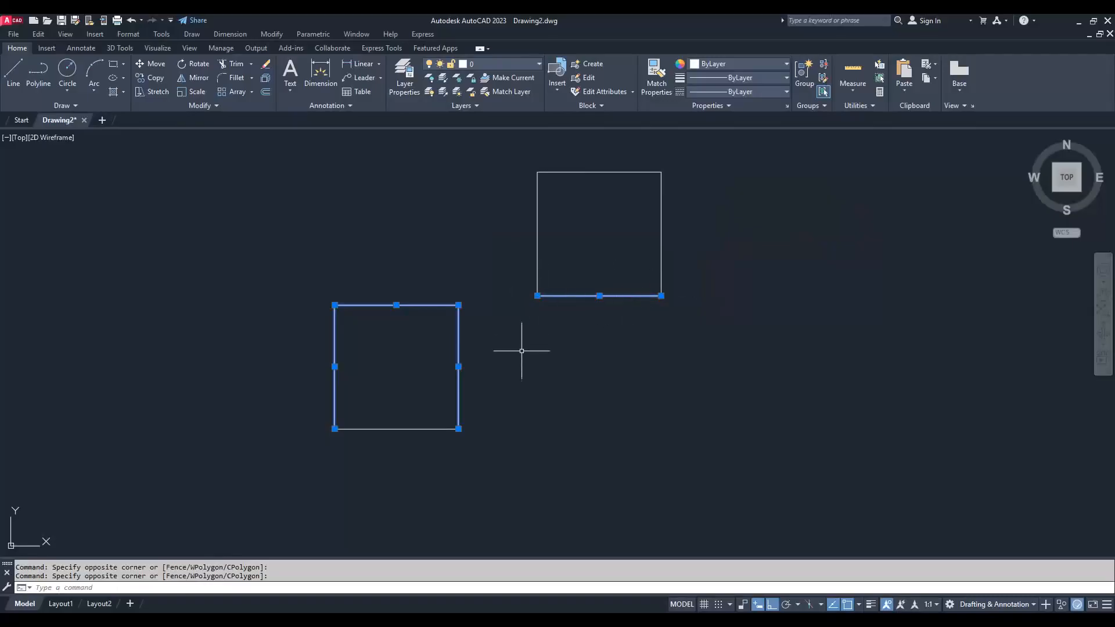
{"action": "key", "text": "Escape"}
Step: Select only the upper-right square's bottom edge with a window selection, and clear the selection
{"action": "left_click", "coordinate": [506, 311]}
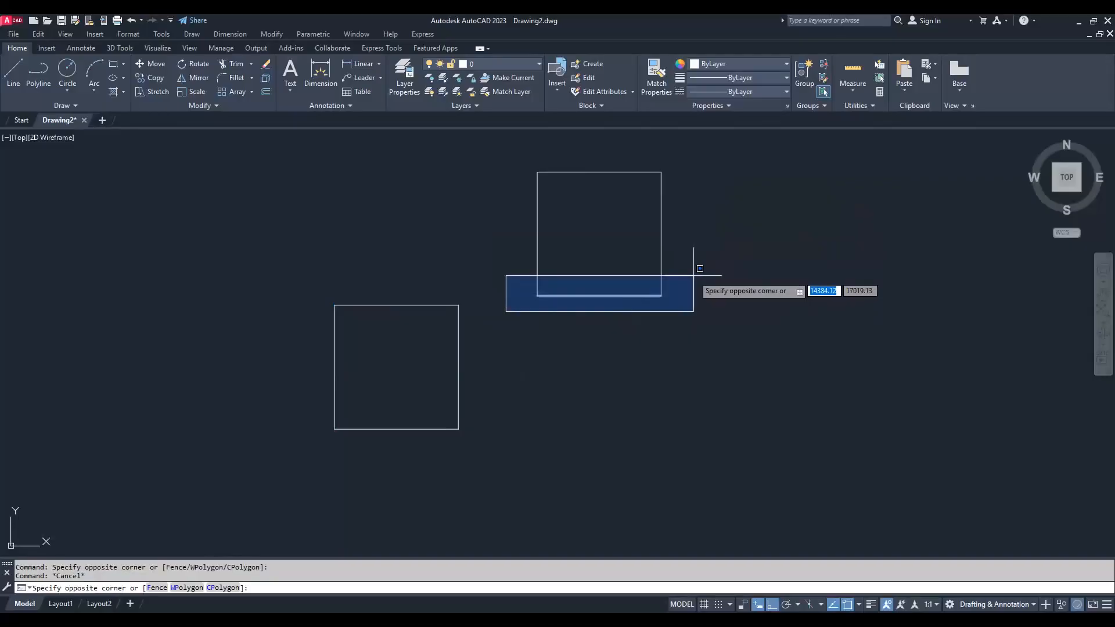
{"action": "left_click", "coordinate": [702, 225]}
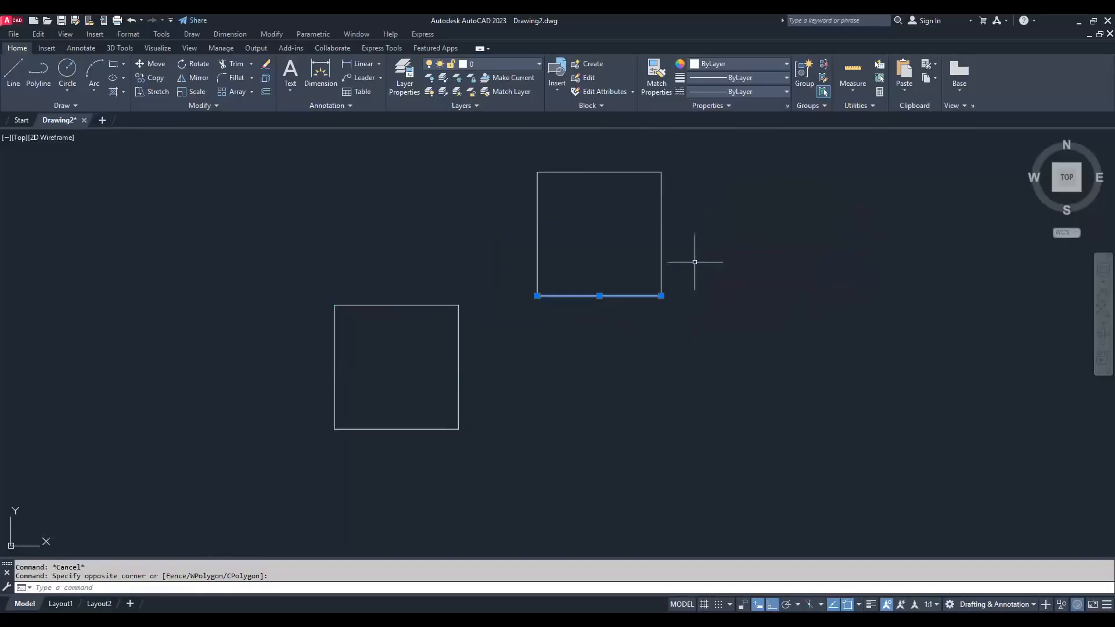
{"action": "key", "text": "Escape"}
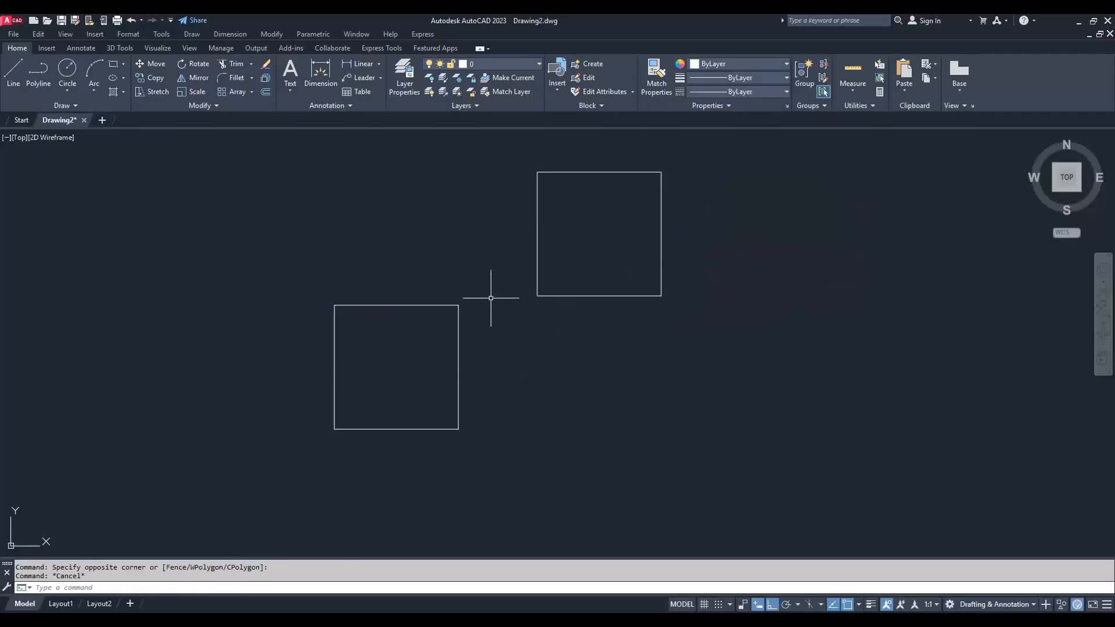
Step: Repeat the crossing selection on the lower-left square's upper part, add all four edges of the upper-right square with window selections, and clear the selection
{"action": "left_click", "coordinate": [497, 295]}
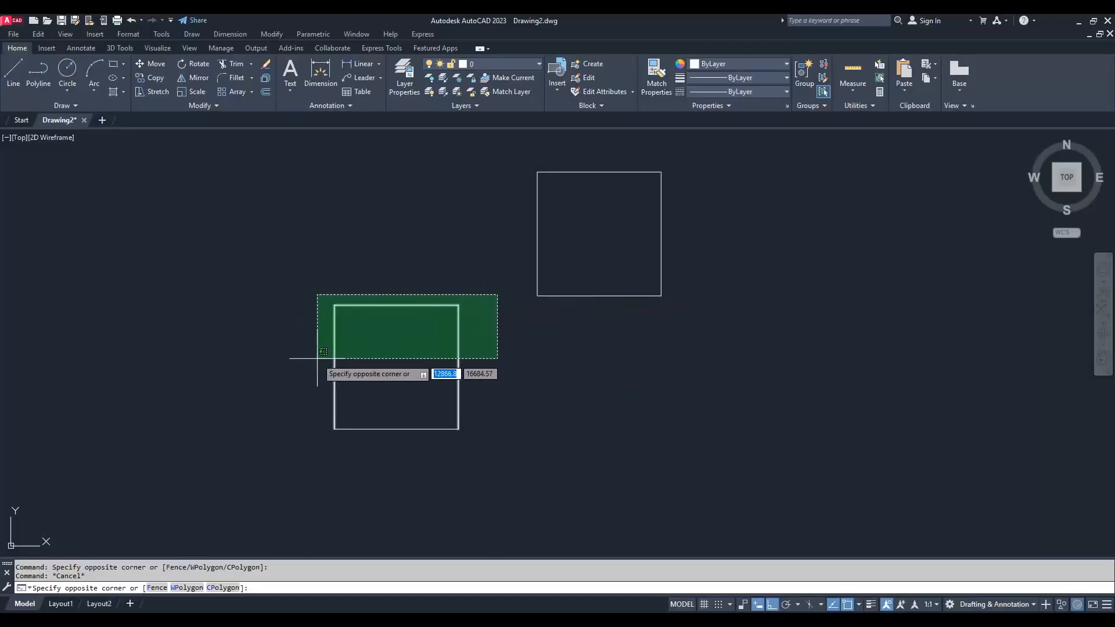
{"action": "left_click", "coordinate": [273, 364]}
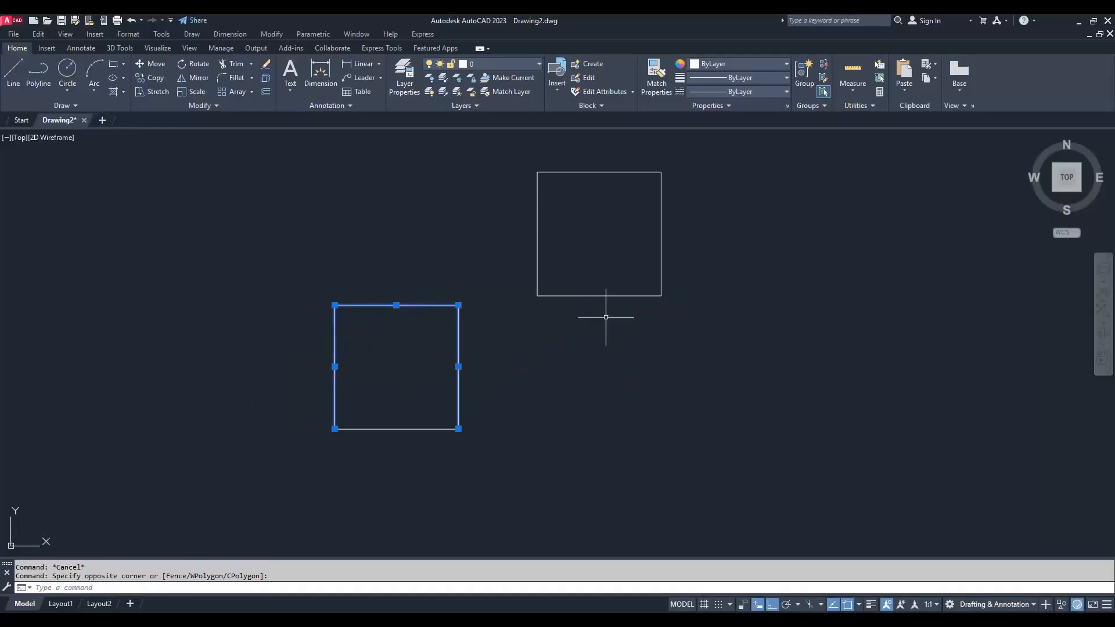
{"action": "left_click", "coordinate": [505, 311]}
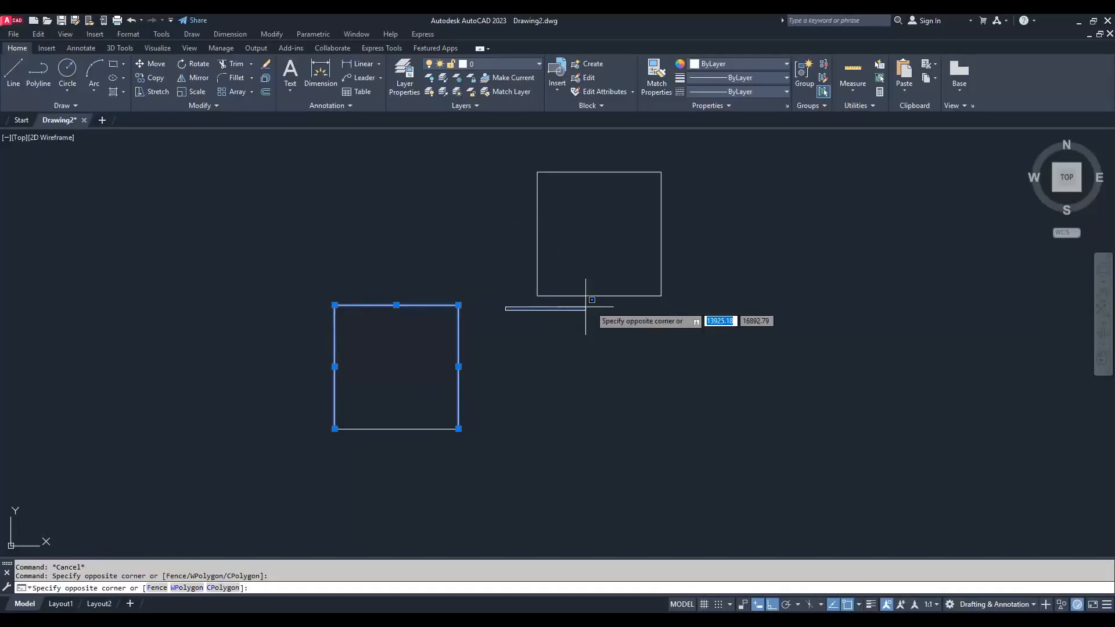
{"action": "left_click", "coordinate": [705, 175]}
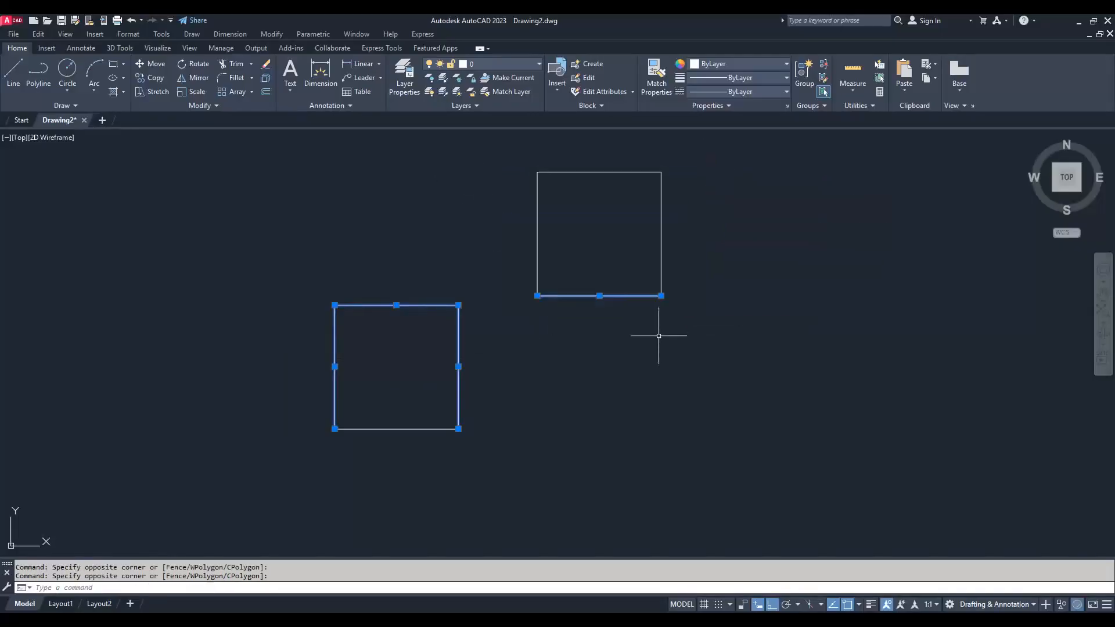
{"action": "left_click", "coordinate": [492, 294]}
{"action": "left_click", "coordinate": [276, 348]}
{"action": "left_click", "coordinate": [489, 325]}
{"action": "left_click", "coordinate": [696, 174]}
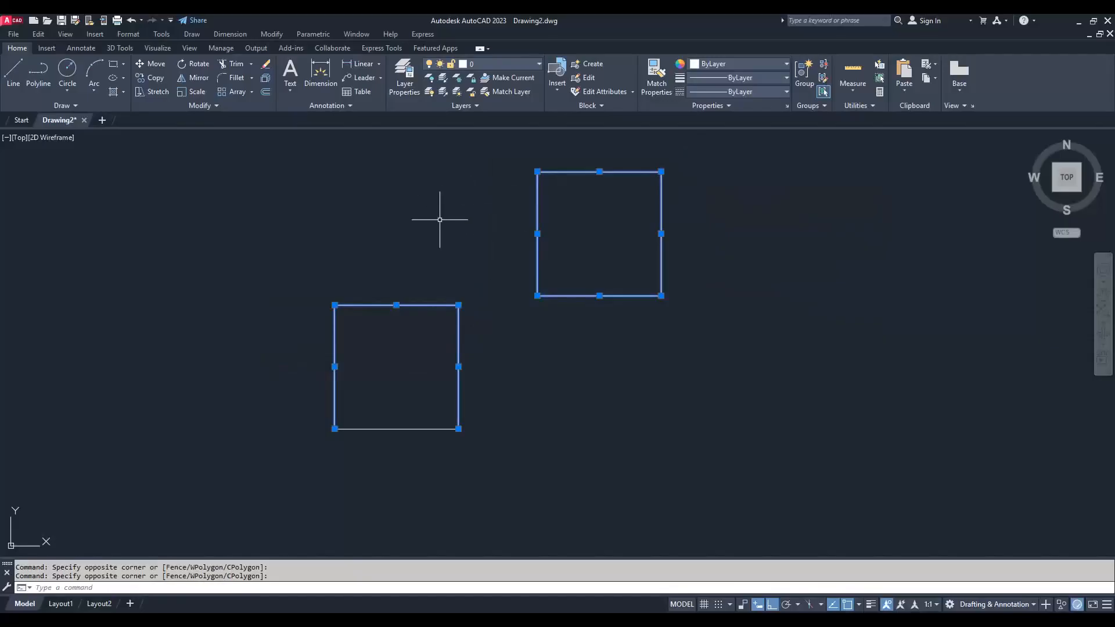
{"action": "key", "text": "Escape"}
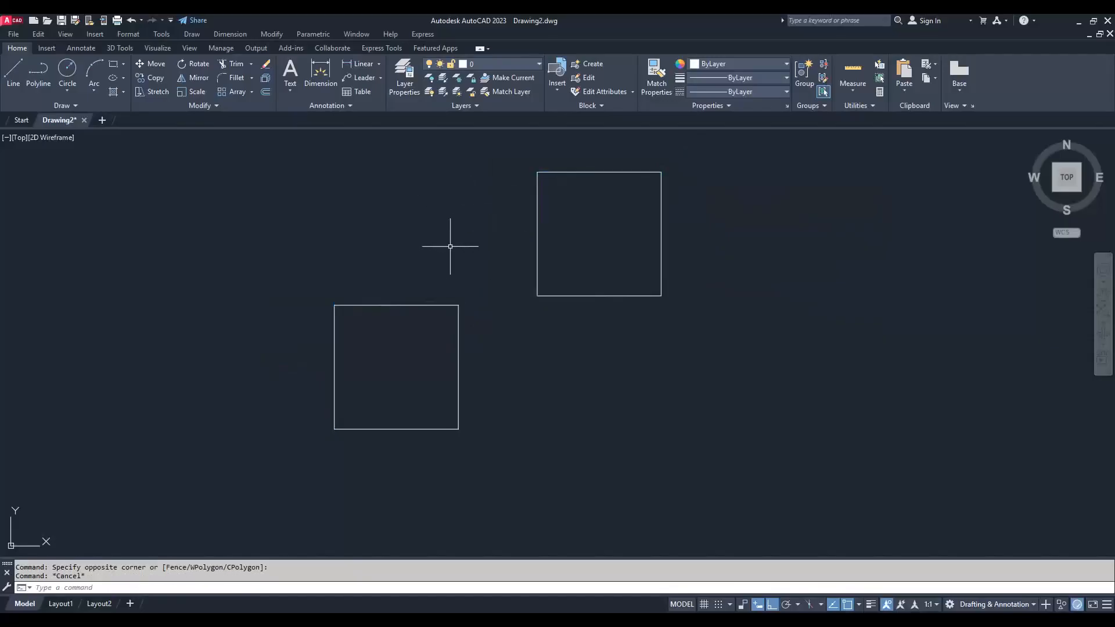